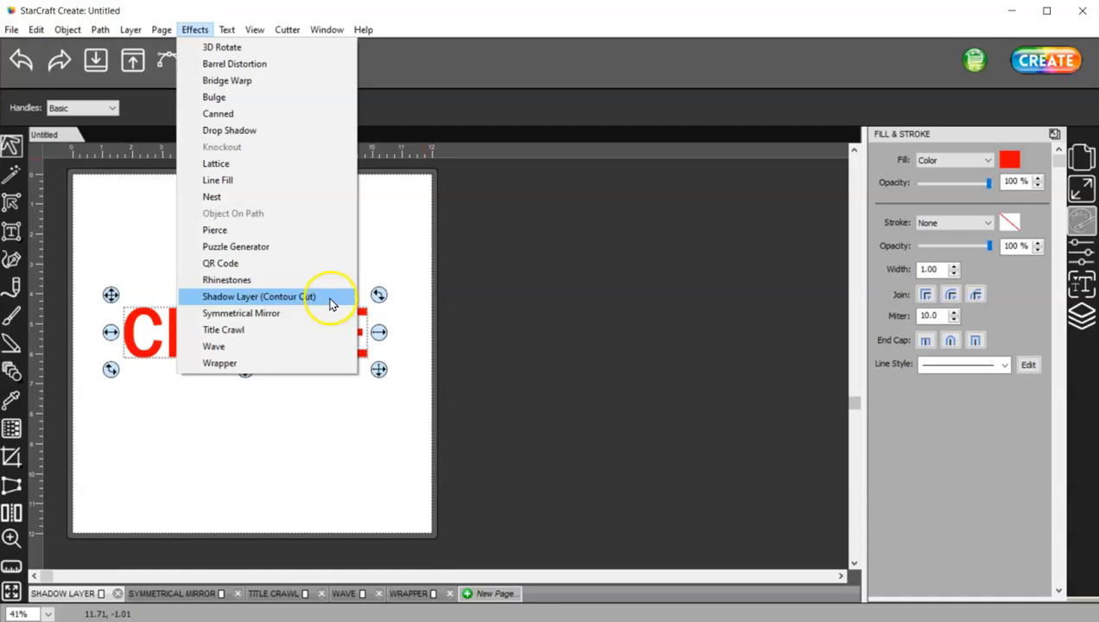
Start a Shadow Layer effect on the CREATE text with the plain Shadow type and a size of 0.150 in
left_click(328, 303)
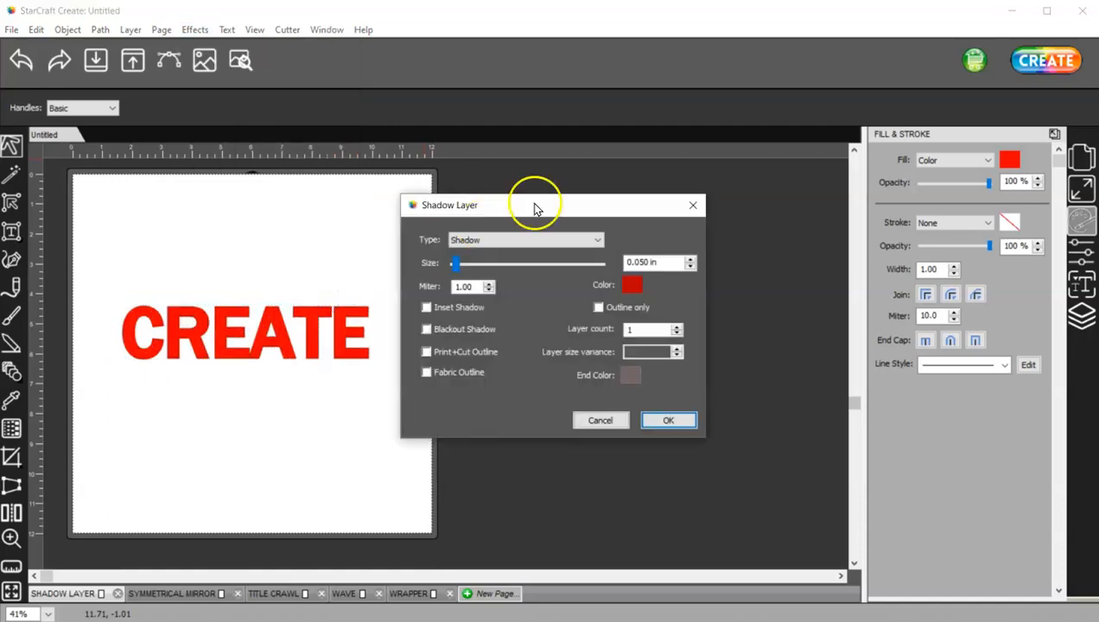
left_click_drag(530, 209, 651, 191)
left_click(640, 228)
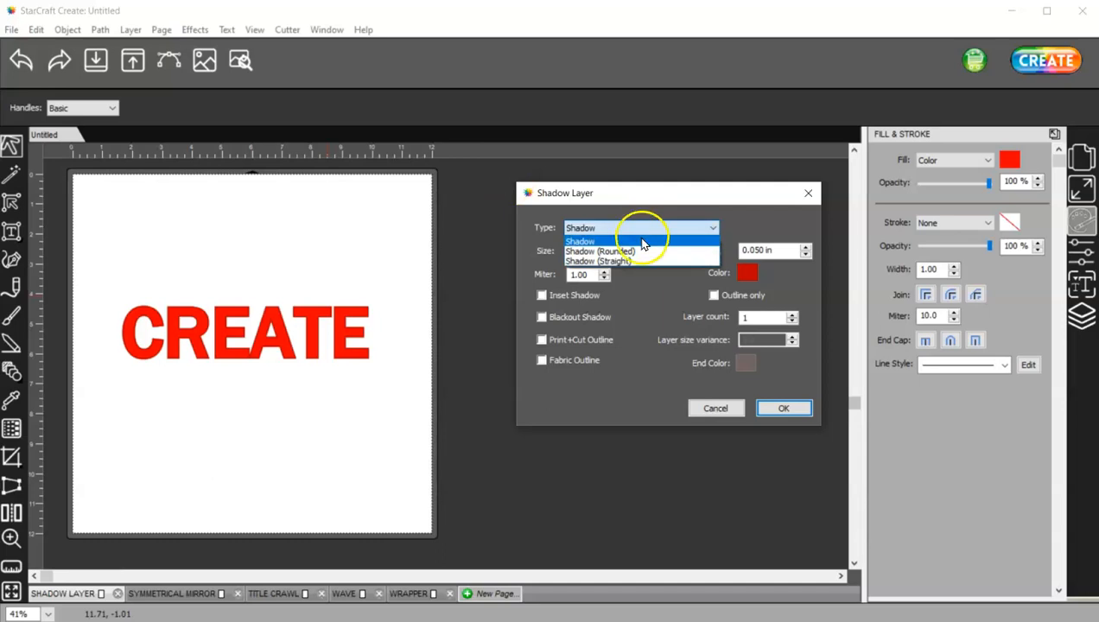
left_click(648, 288)
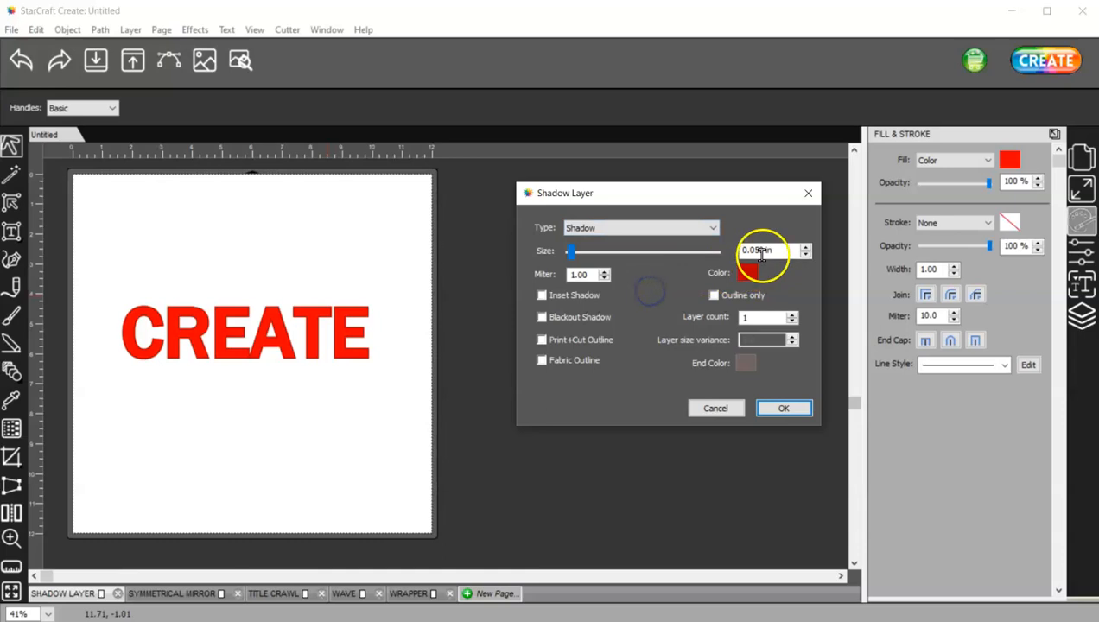
left_click(806, 247)
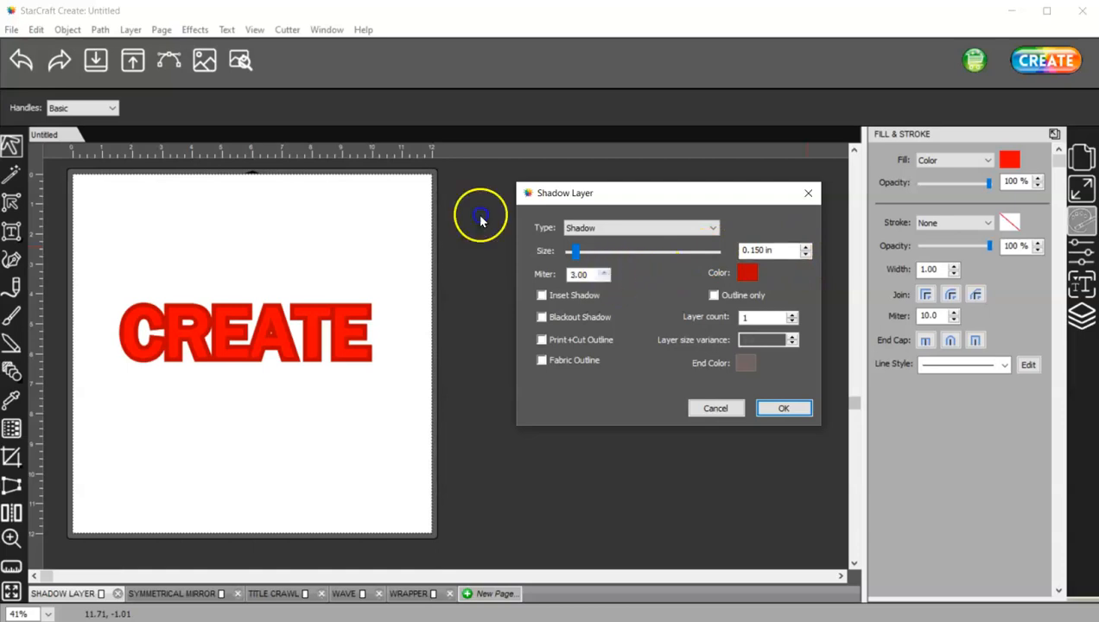
Try a shadow miter of 3.00, restore it to 1.00, and set the shadow colour to black
left_click(604, 273)
left_click(604, 278)
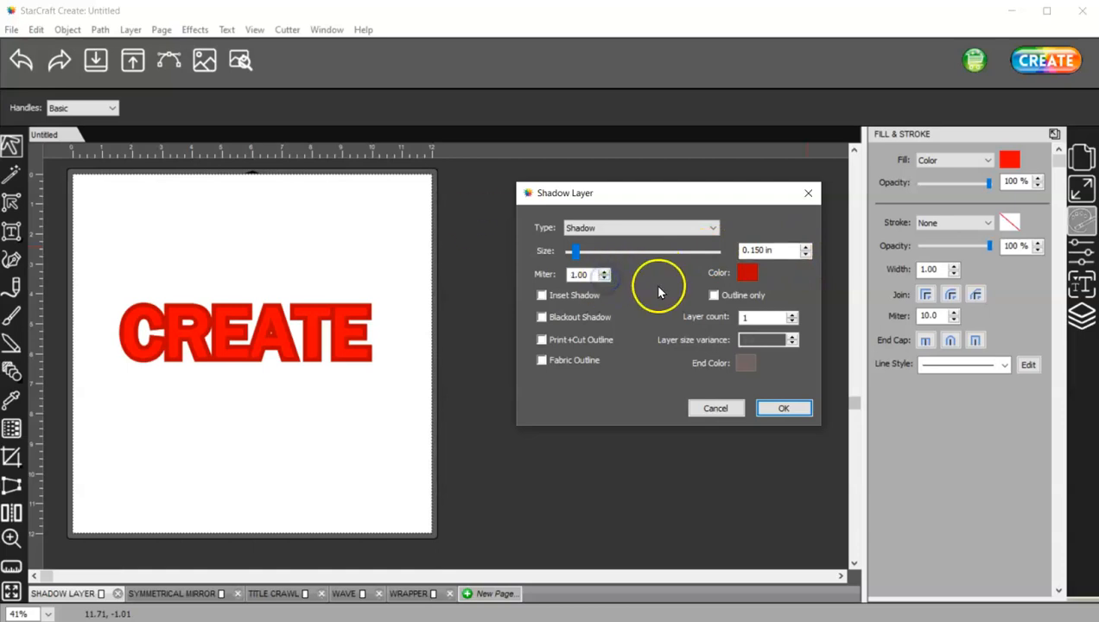
left_click(747, 273)
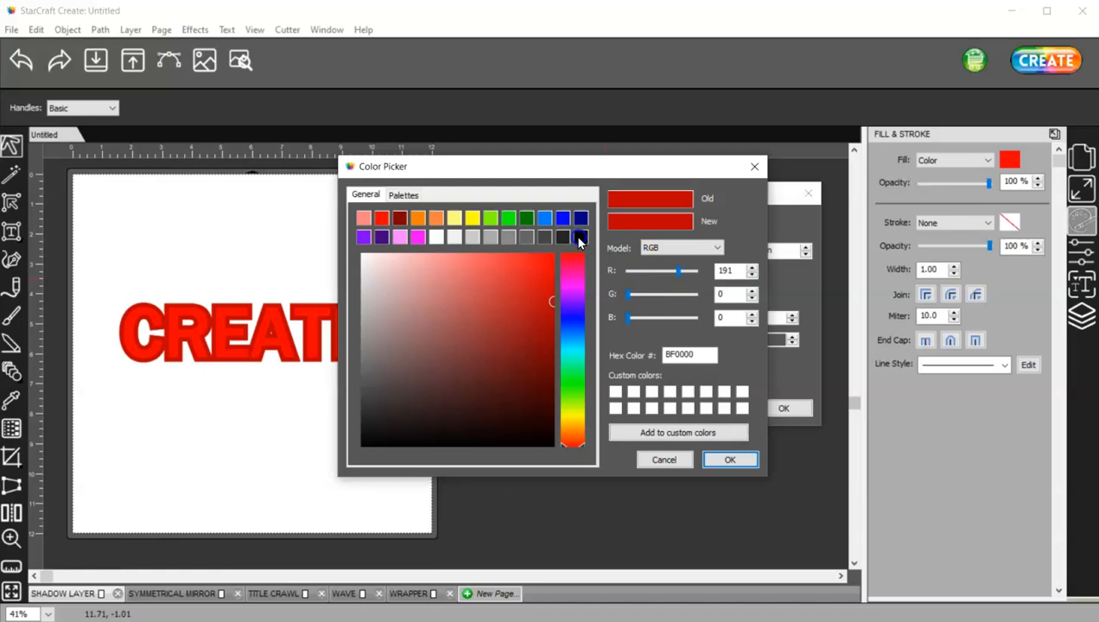
left_click(580, 236)
left_click(729, 459)
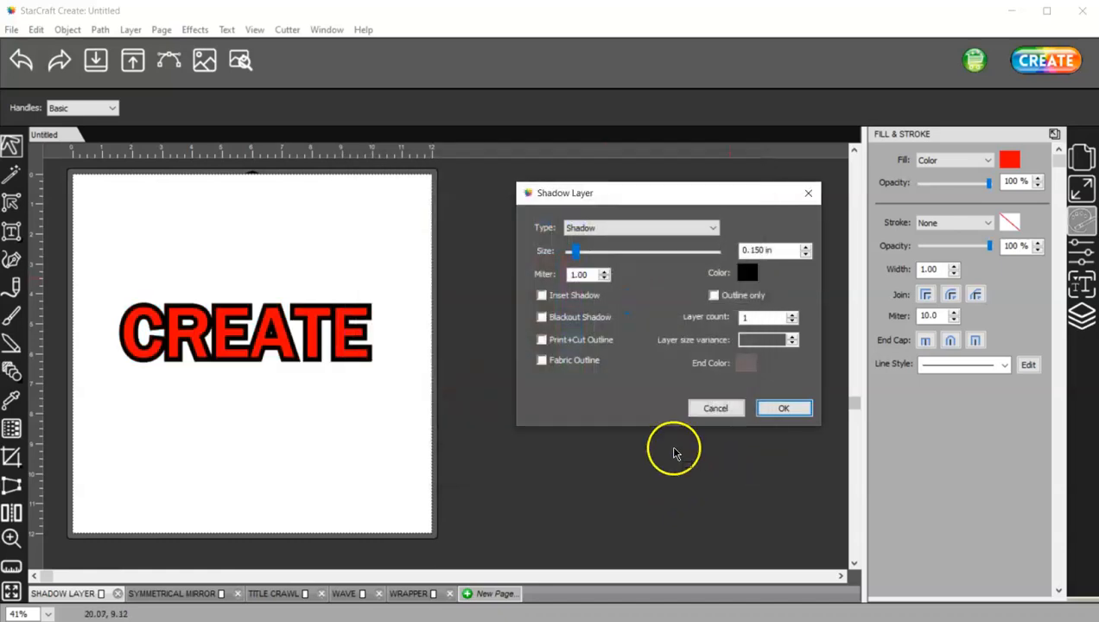
Preview the Inset Shadow and Outline only options one after the other, leaving both disabled
left_click(542, 295)
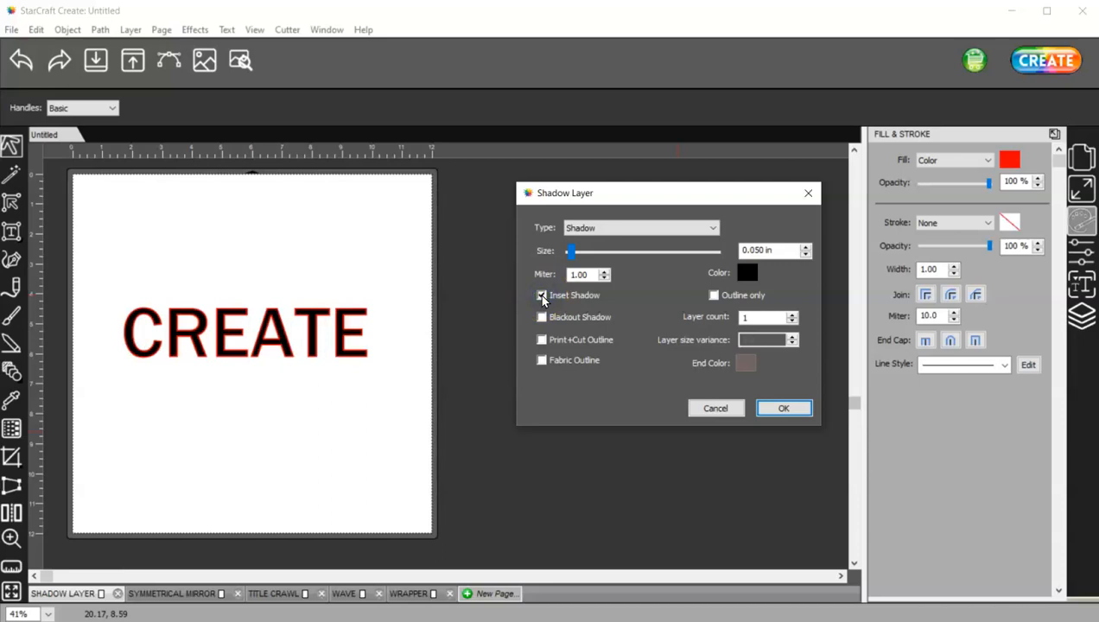
left_click(542, 296)
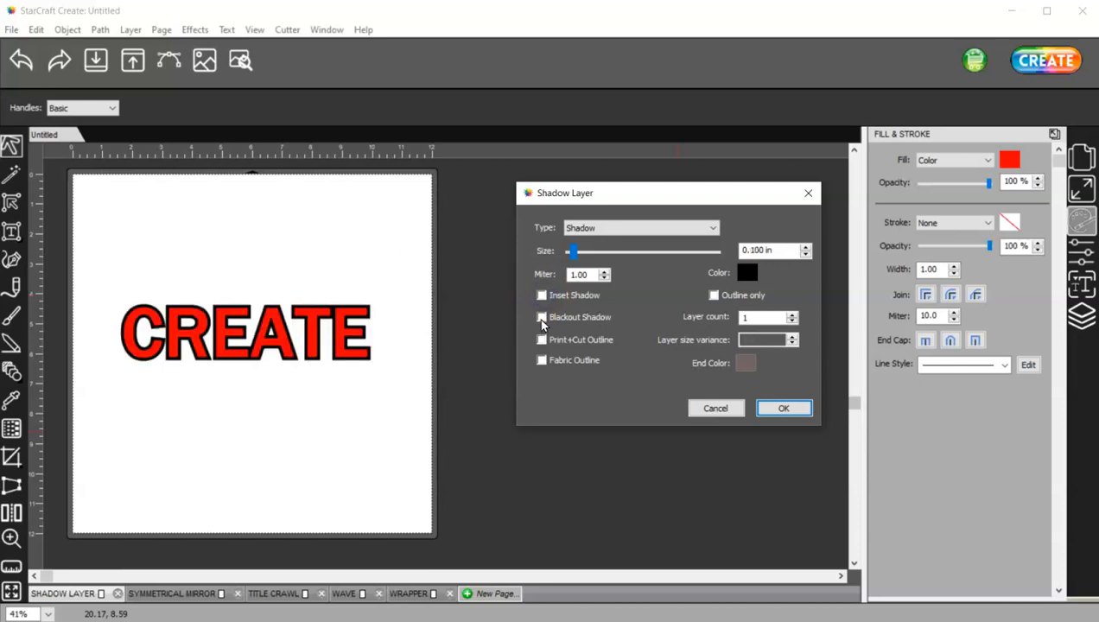
left_click(701, 305)
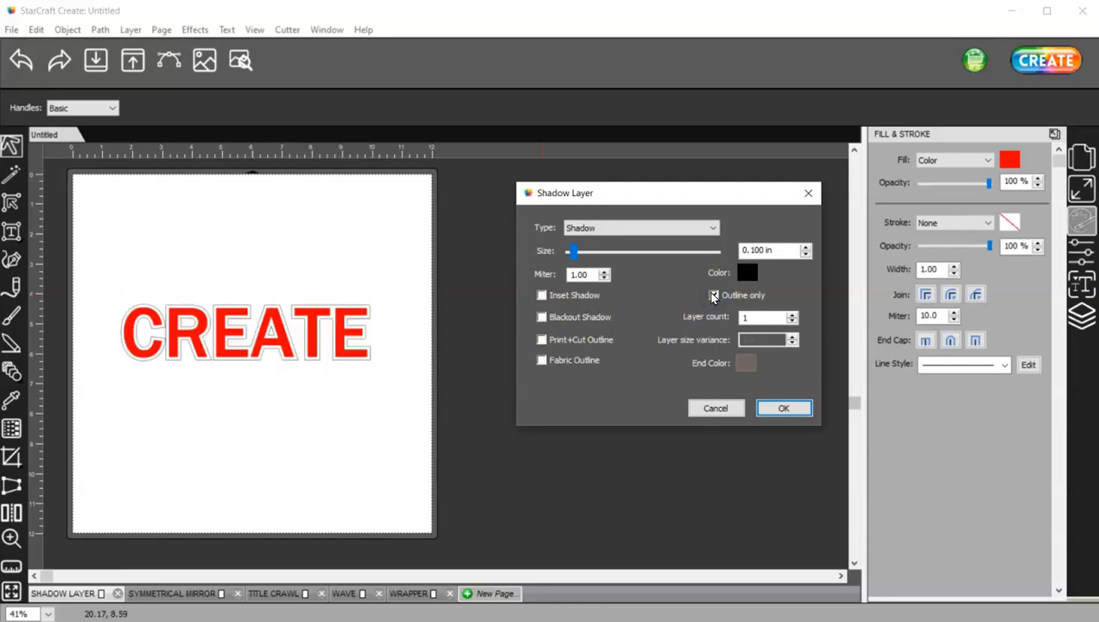
left_click(713, 295)
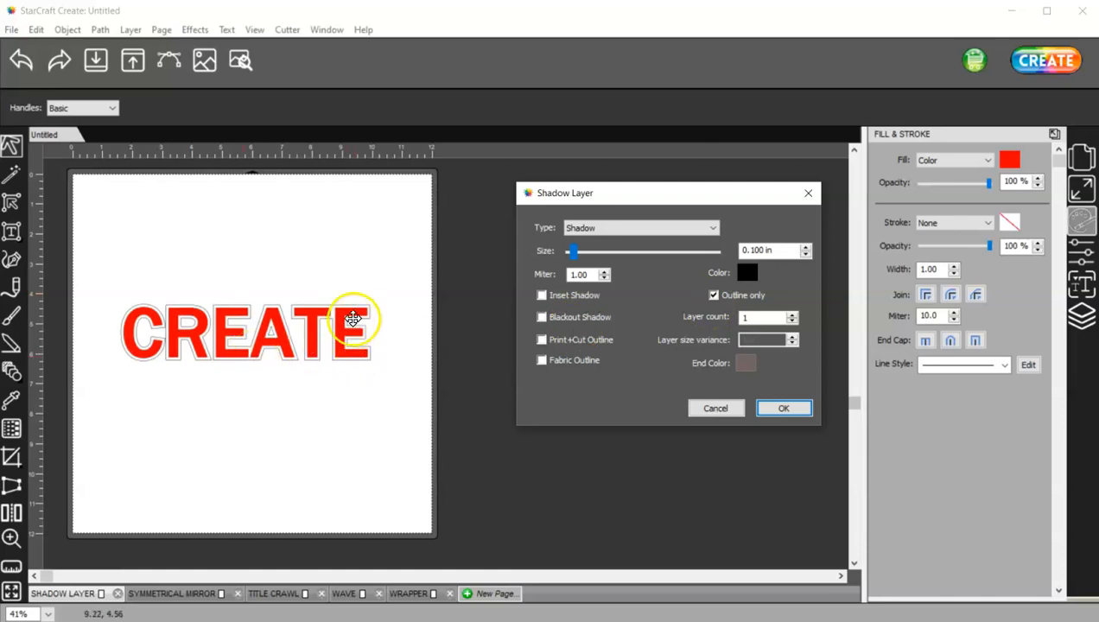
left_click(714, 296)
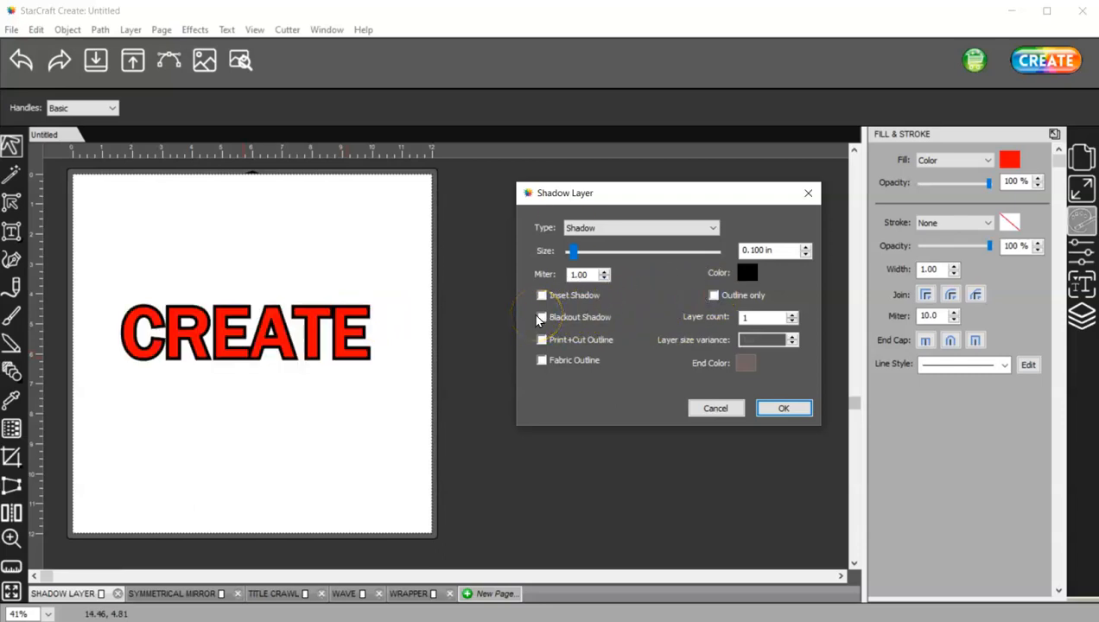
Preview the shadow with a layer count of 3 and return the count to 1
left_click(791, 314)
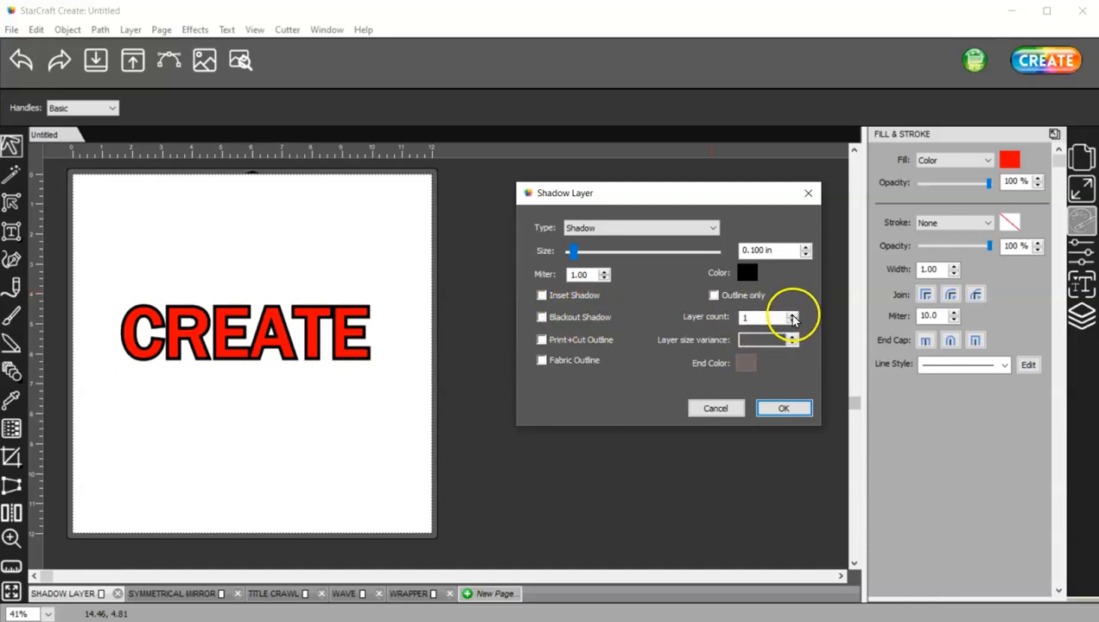
left_click(791, 314)
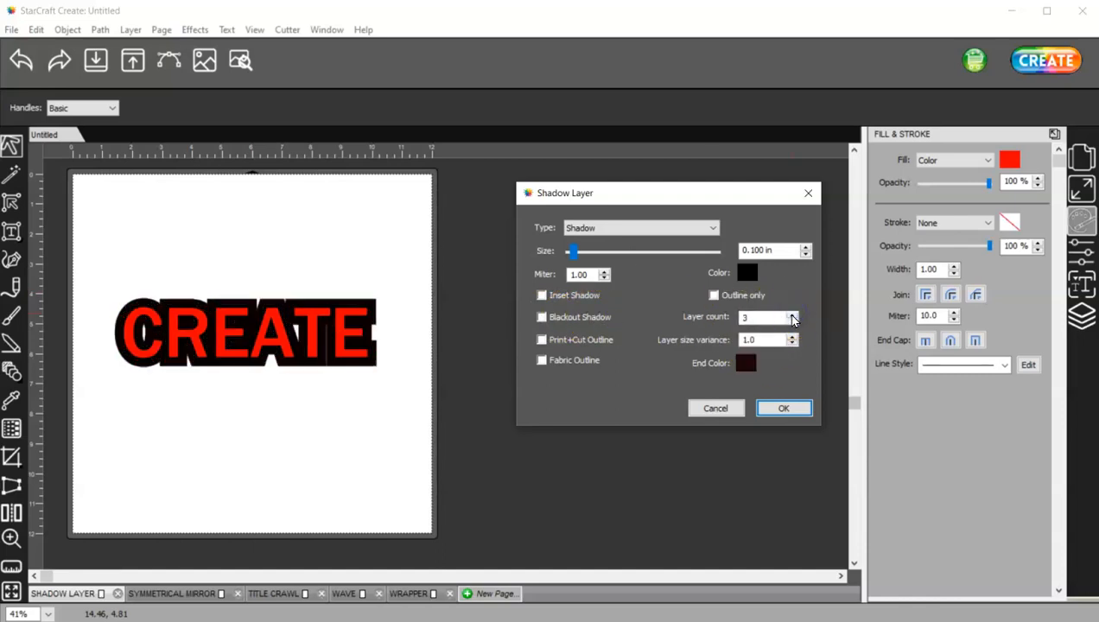
left_click(792, 321)
left_click(791, 322)
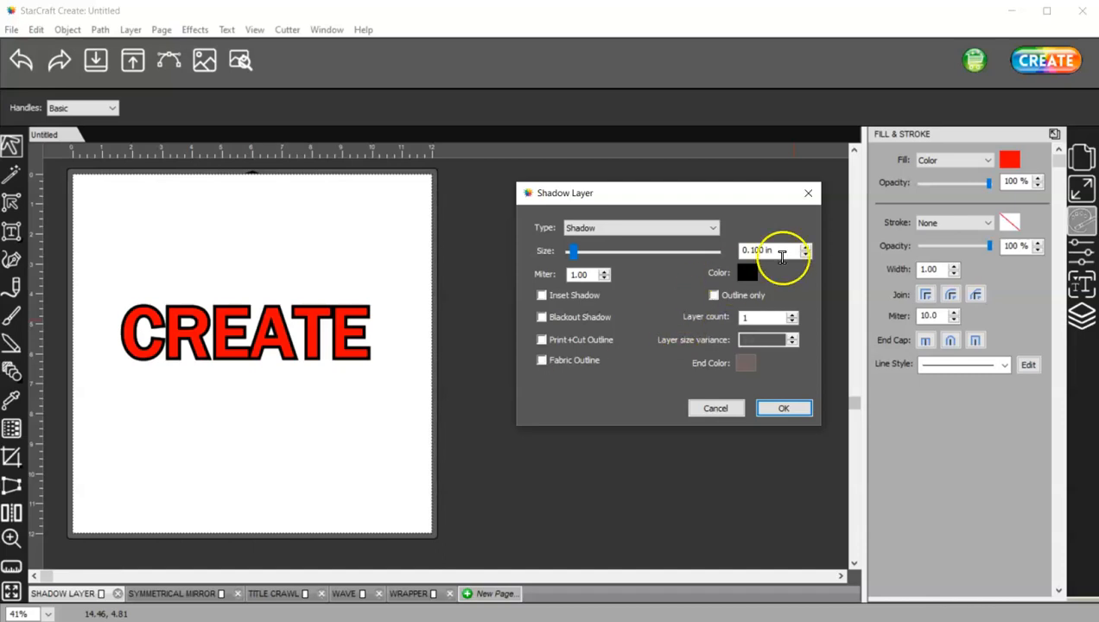
Set the shadow size to 0.198 in and its type to Shadow (Rounded)
left_click_drag(576, 253, 576, 252)
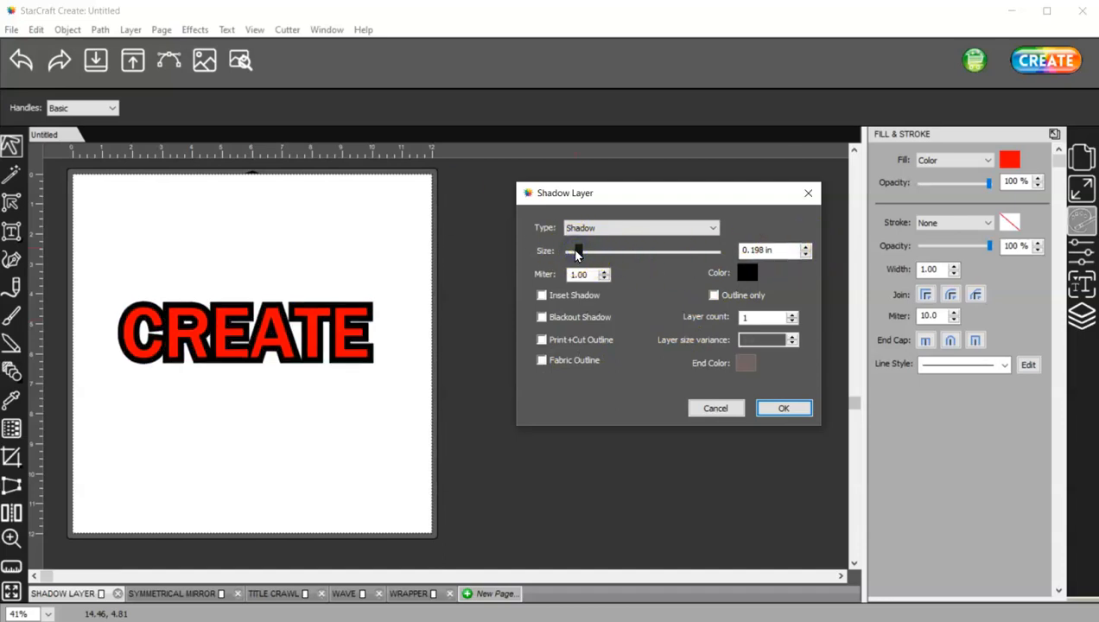
scroll(268, 316, "up", 2)
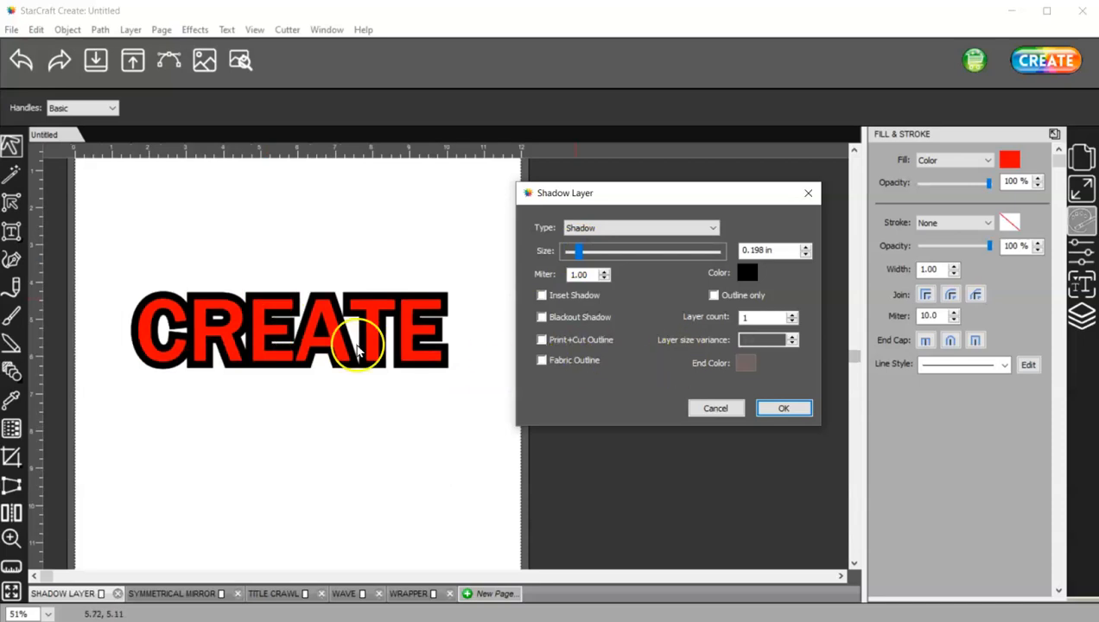
scroll(324, 322, "up", 1)
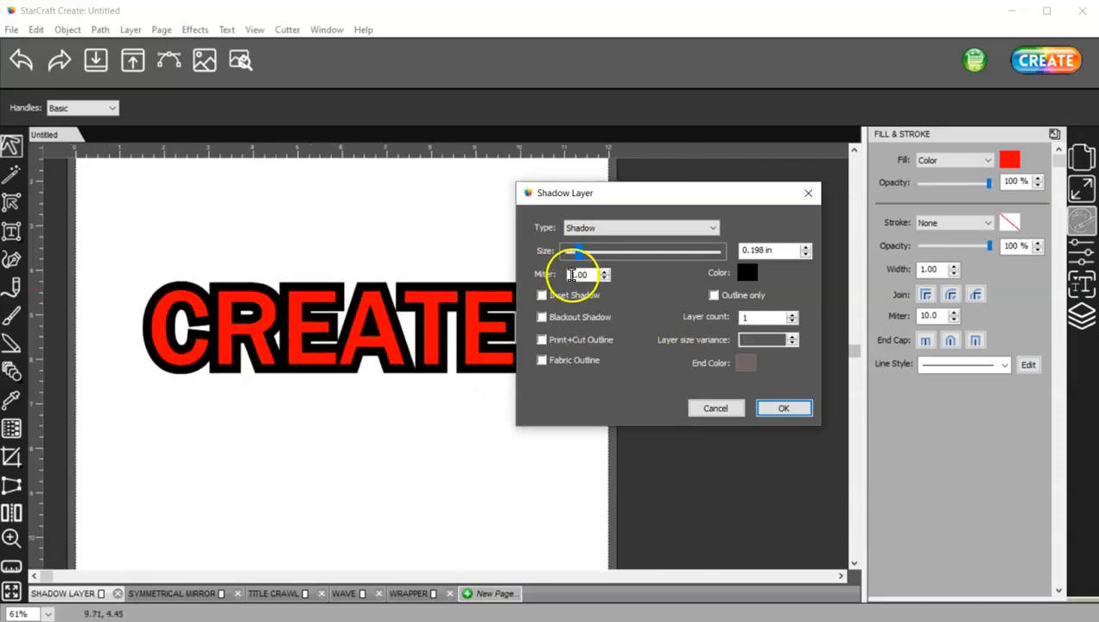
left_click_drag(602, 193, 696, 193)
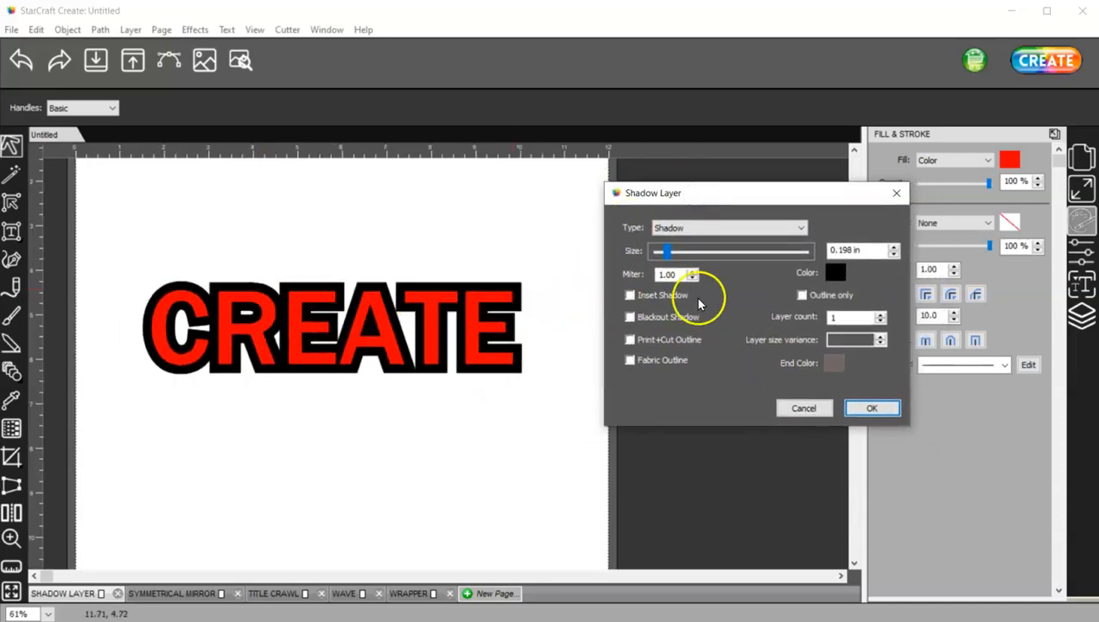
left_click(720, 228)
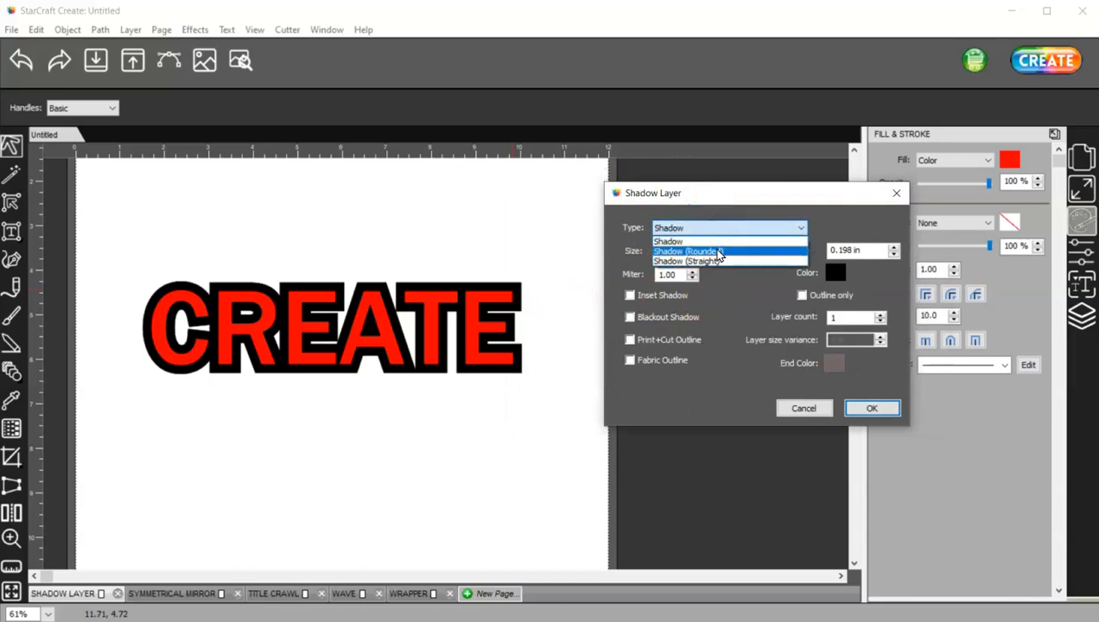
left_click(718, 250)
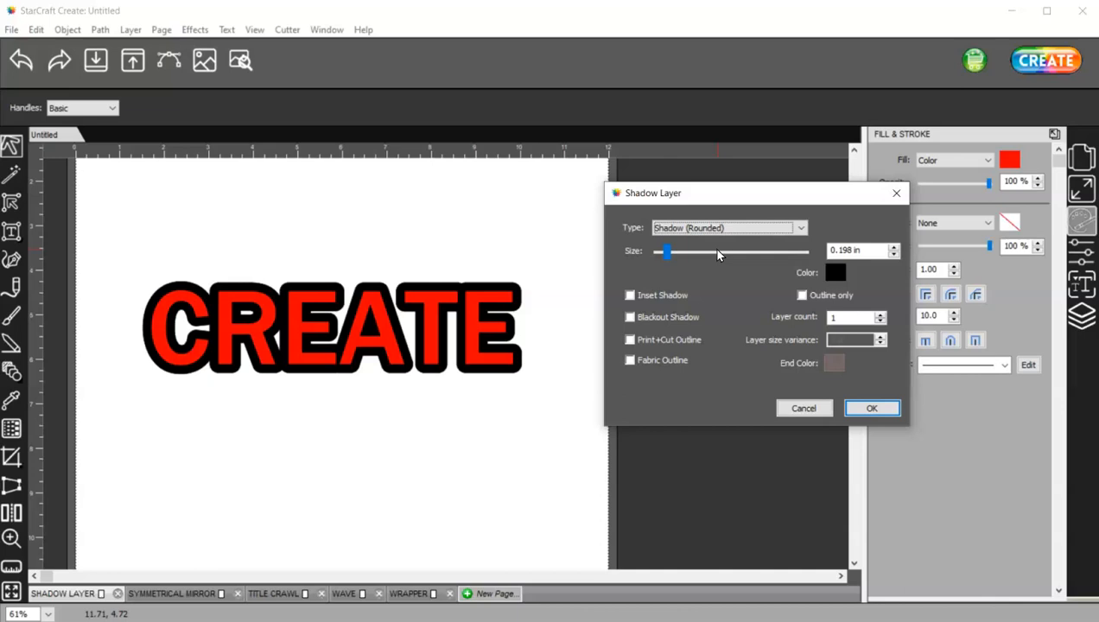
Preview the Shadow (Straight) type on the text's corners and switch back to Shadow (Rounded)
left_click(711, 227)
left_click(711, 262)
scroll(560, 363, "up", 1, "ctrl")
scroll(559, 363, "up", 2, "ctrl")
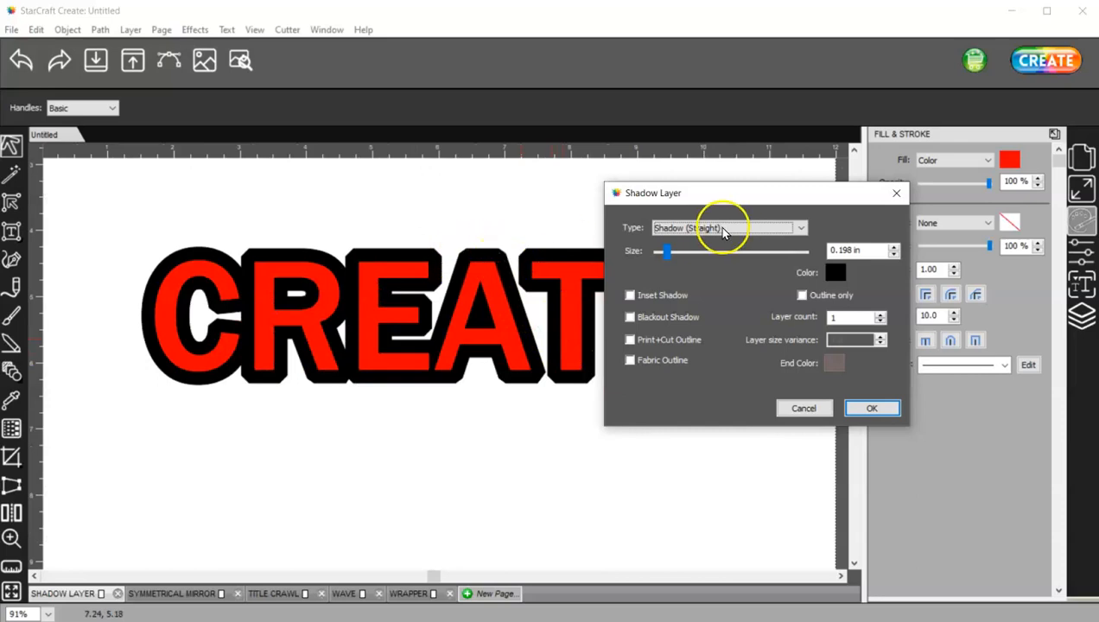
left_click_drag(701, 200, 810, 211)
left_click(816, 237)
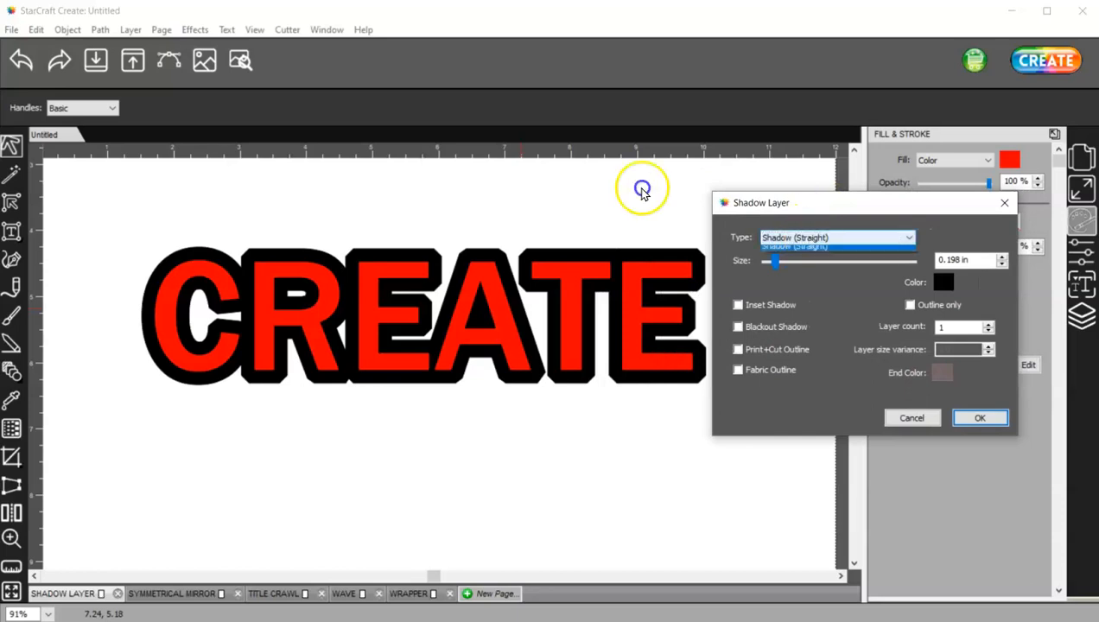
left_click(805, 257)
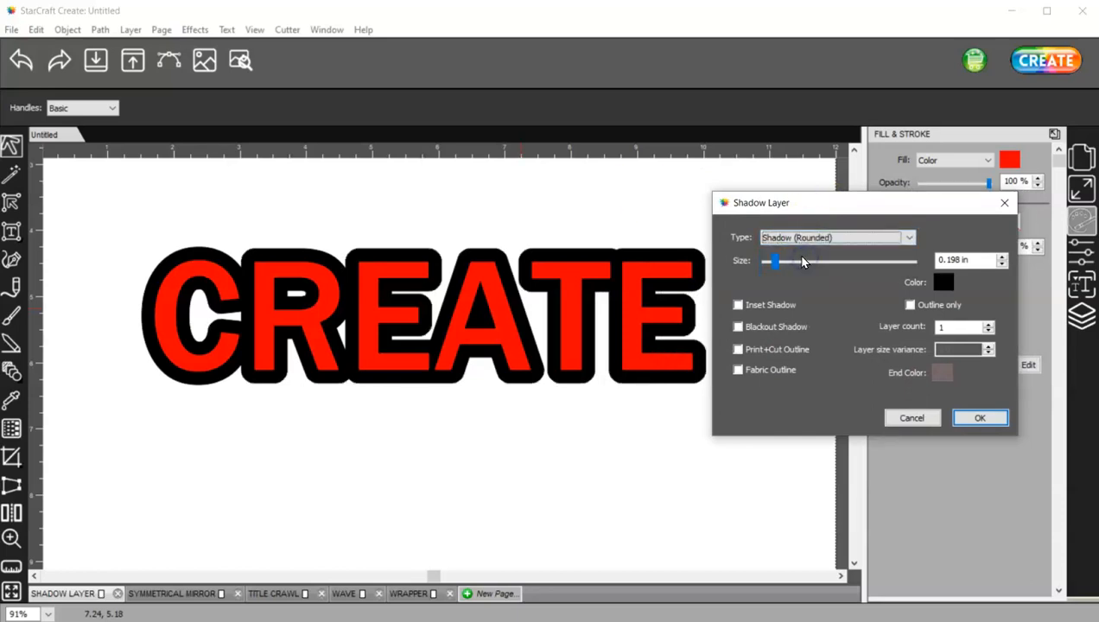
Apply the rounded shadow at 0.333 in with Blackout Shadow, Outline only and Print+Cut Outline enabled
mouse_move(777, 261)
left_mouse_down()
mouse_move(788, 262)
mouse_move(766, 259)
mouse_move(781, 262)
left_mouse_up()
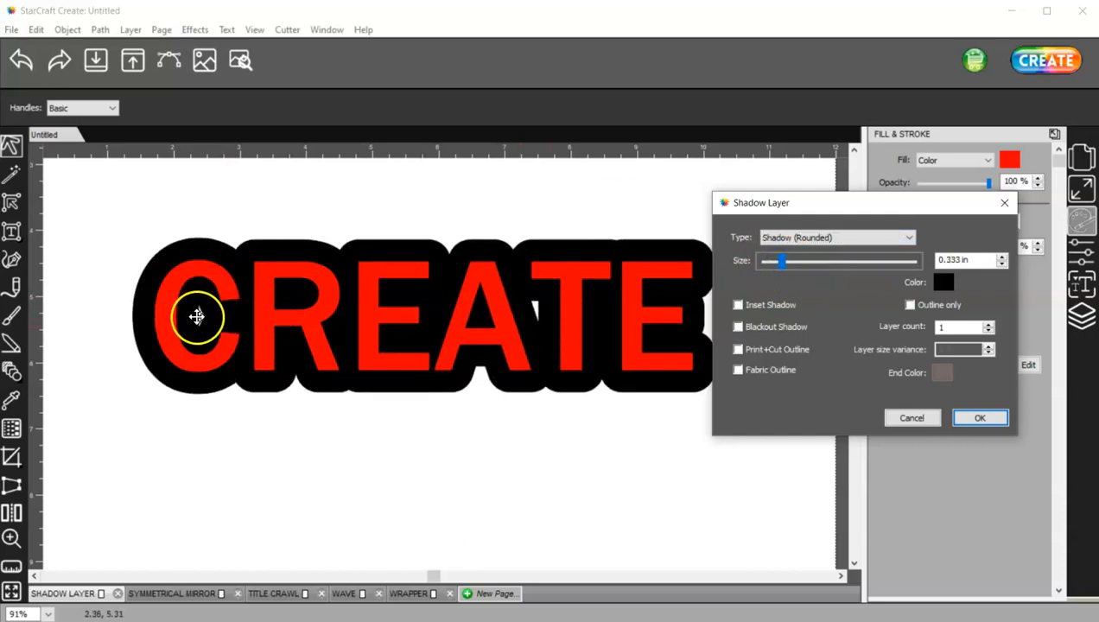
left_click(737, 328)
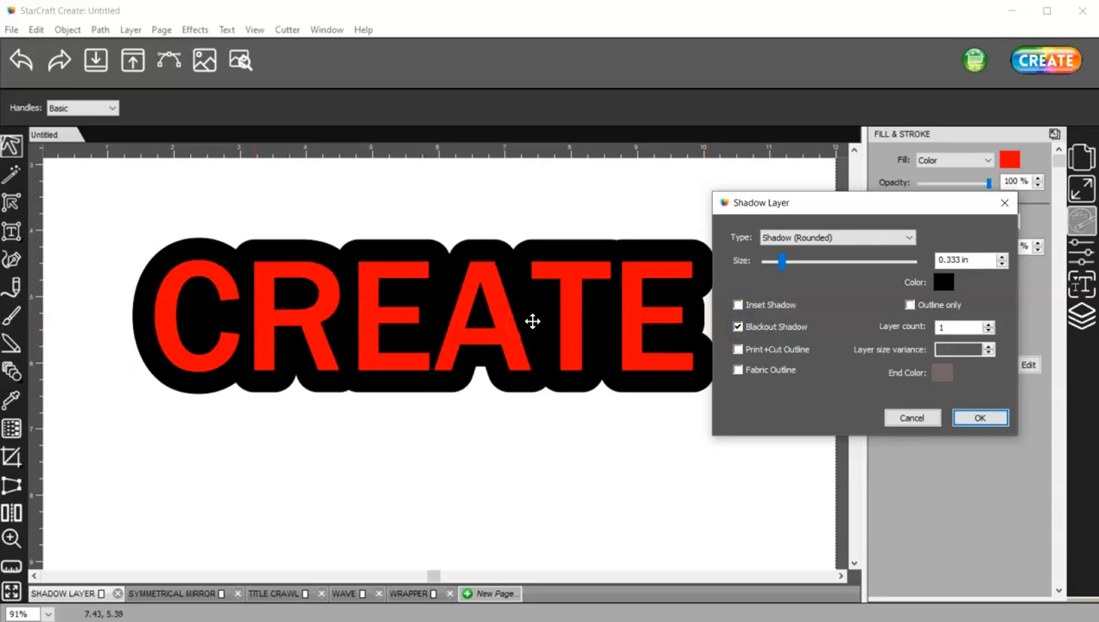
left_click(910, 305)
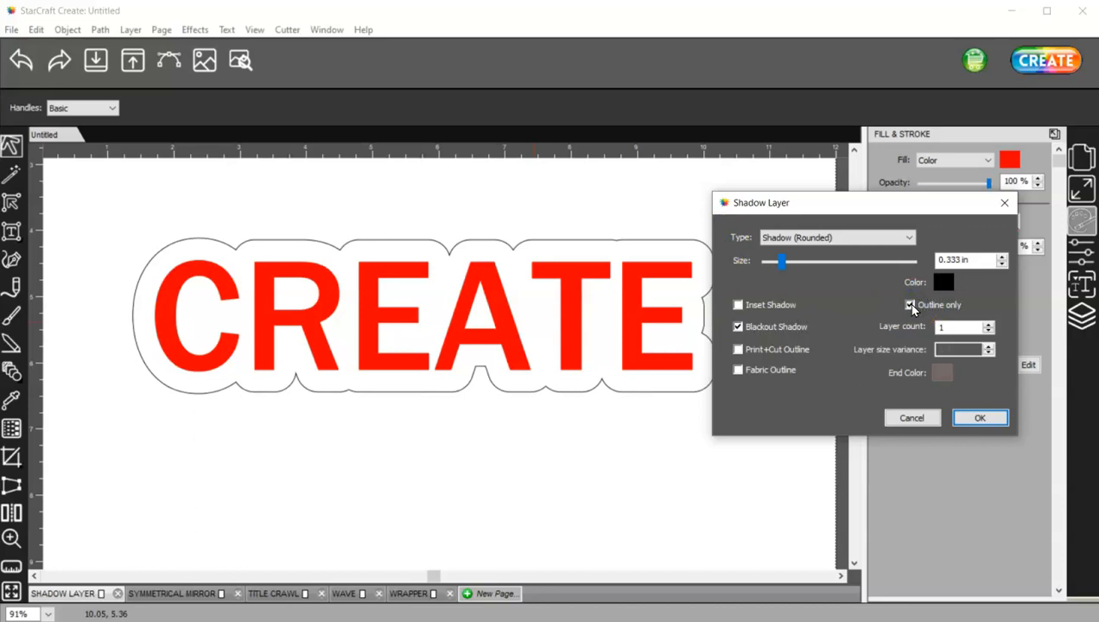
left_click(738, 349)
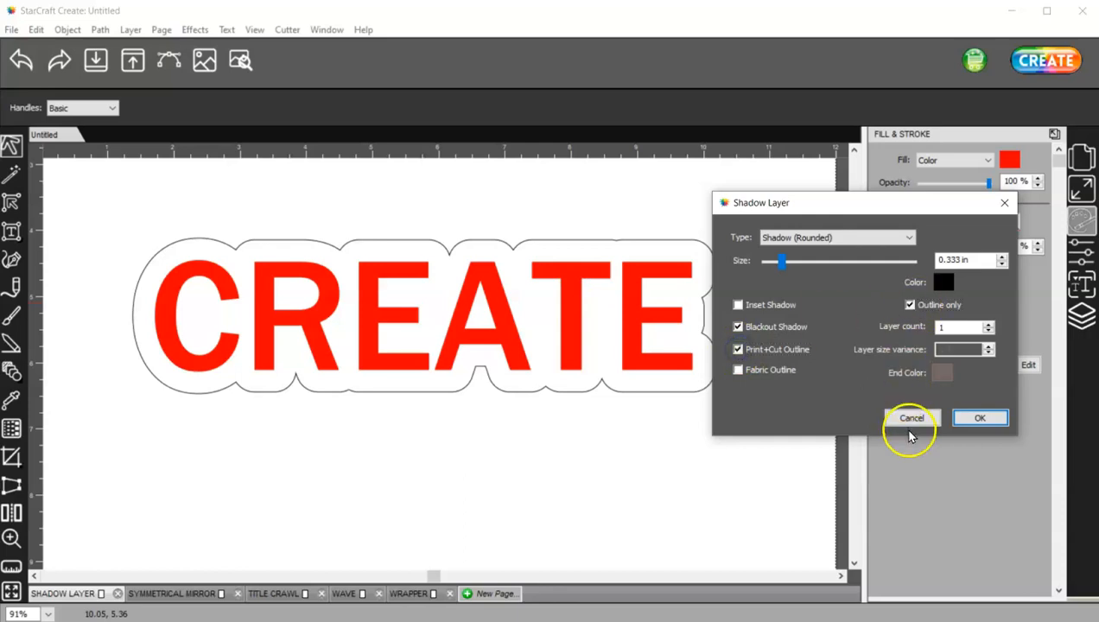
left_click(983, 418)
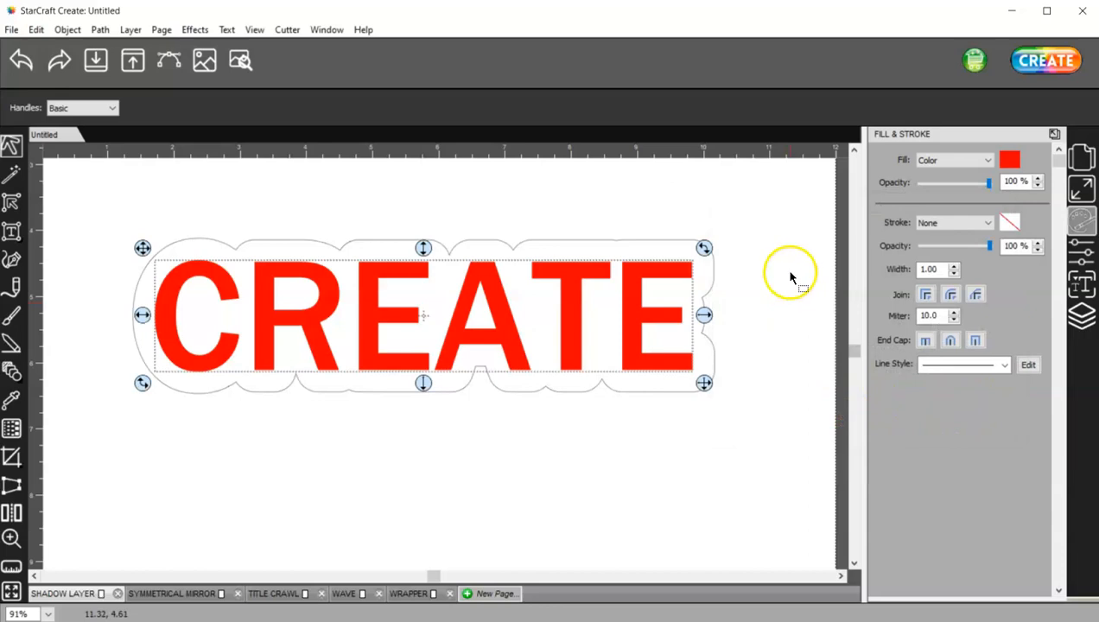
Check the cut line types assigned to the CREATE text and to its surrounding contour outline
left_click(1080, 254)
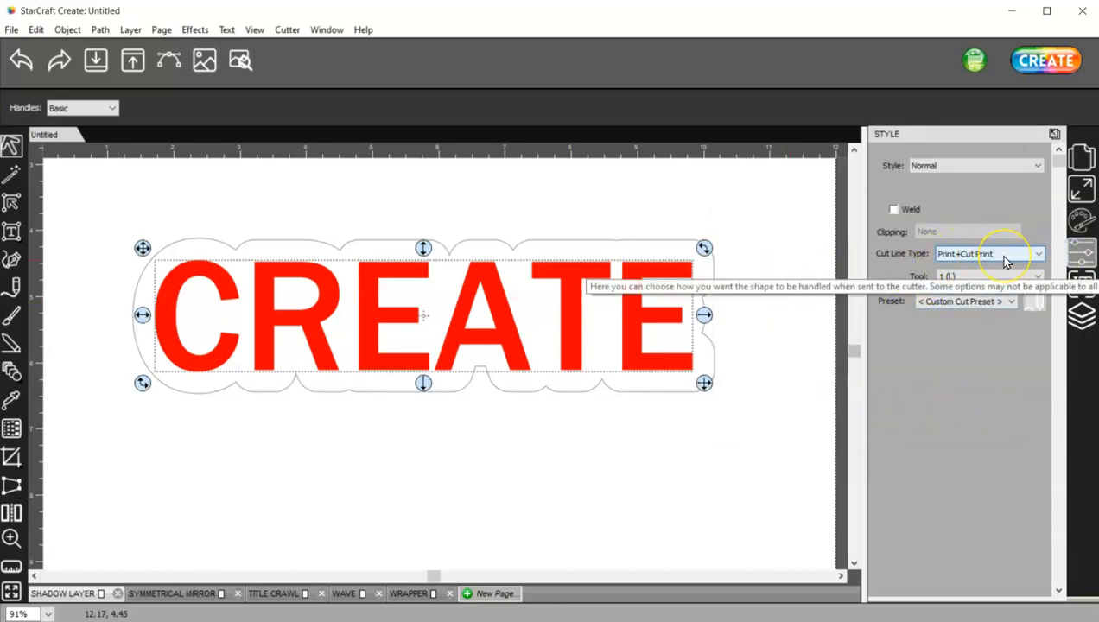
left_click(710, 395)
left_click(705, 385)
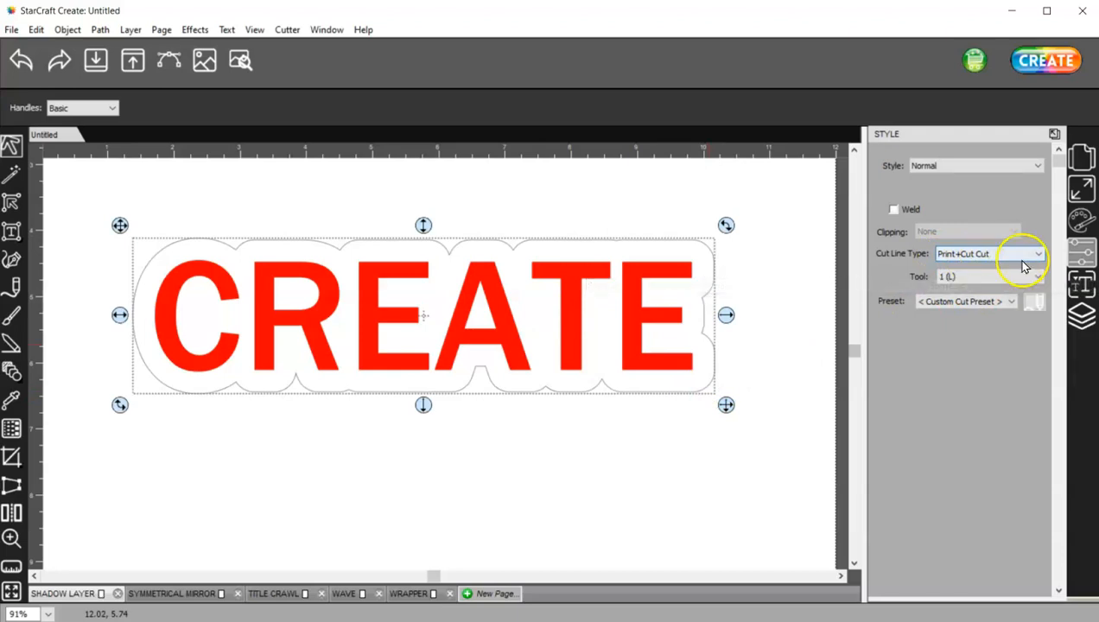
Undo the contour outline and start a new Shadow Layer on the CREATE text in black with a size of 0.198 in
left_click(19, 62)
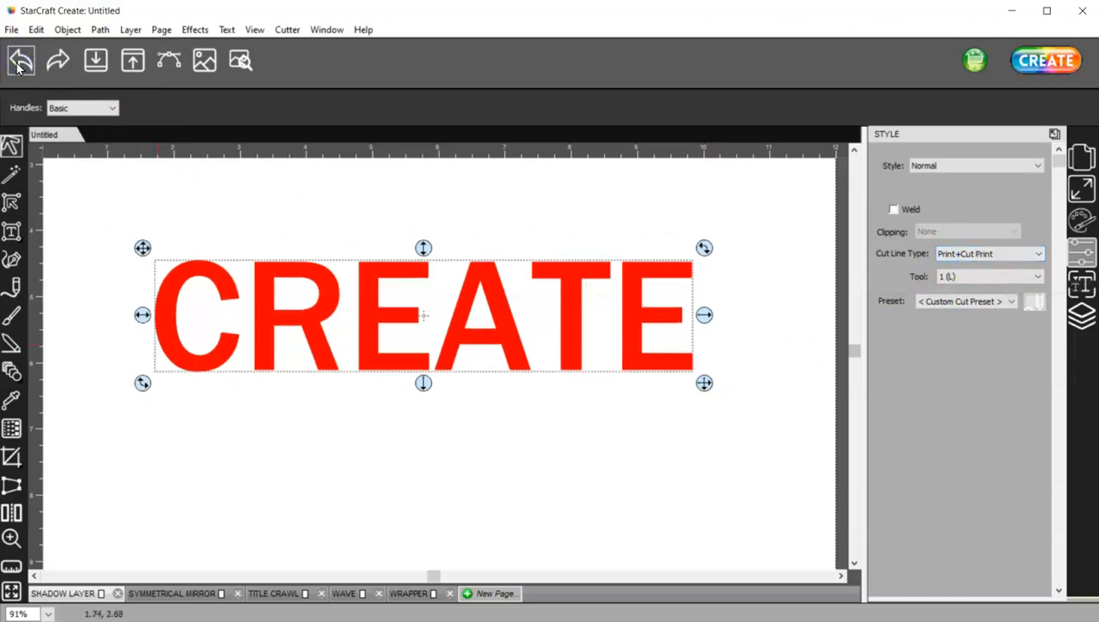
left_click(196, 29)
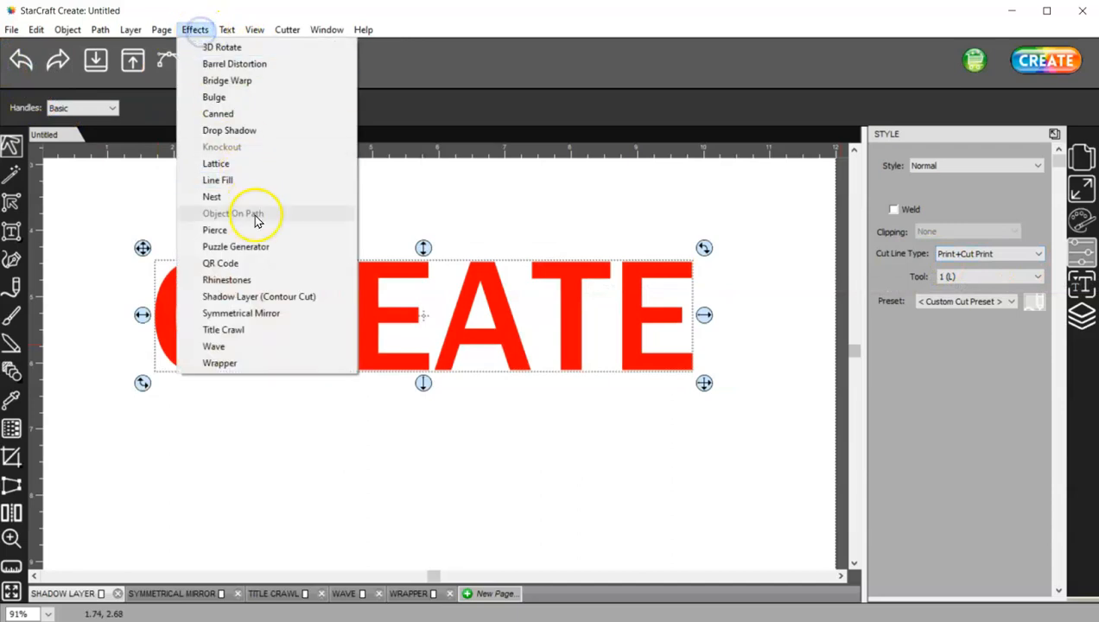
left_click(272, 300)
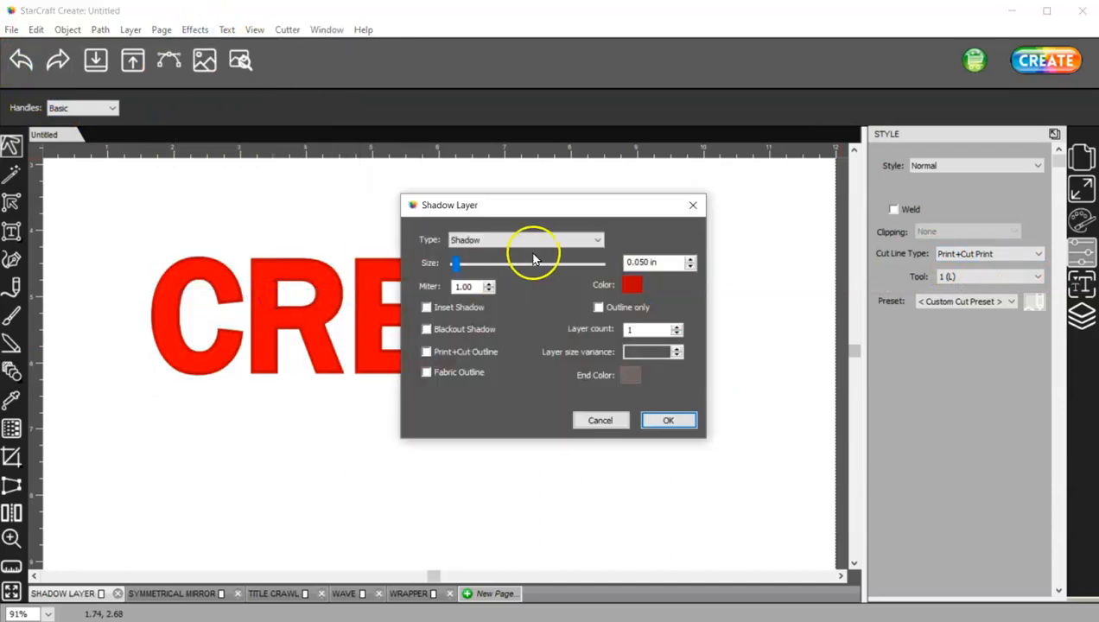
left_click_drag(540, 208, 787, 191)
left_click(873, 270)
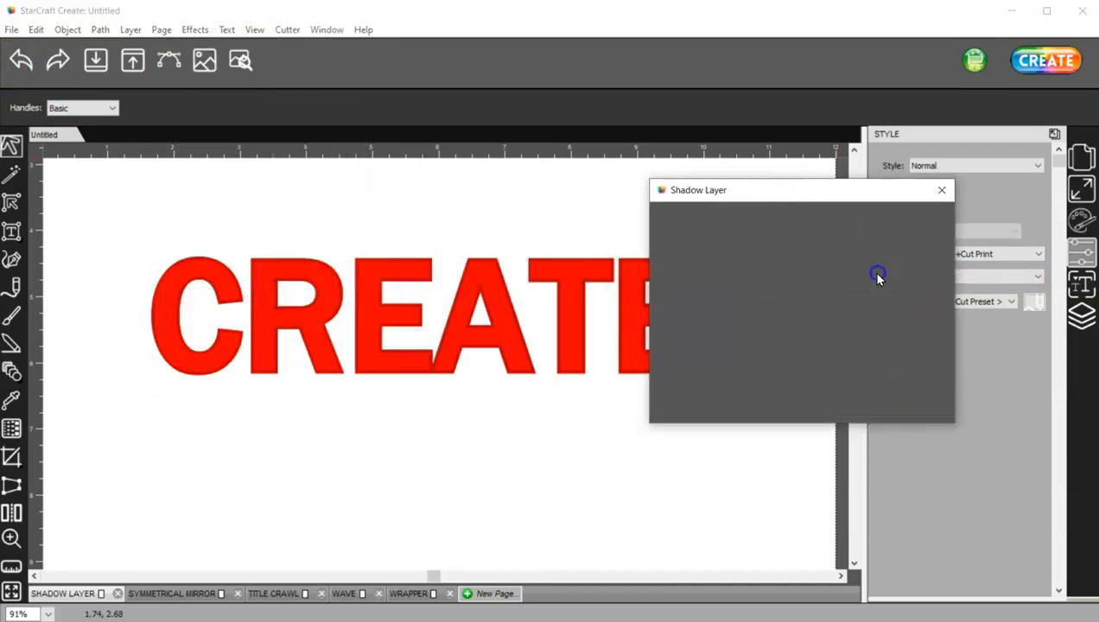
left_click(581, 239)
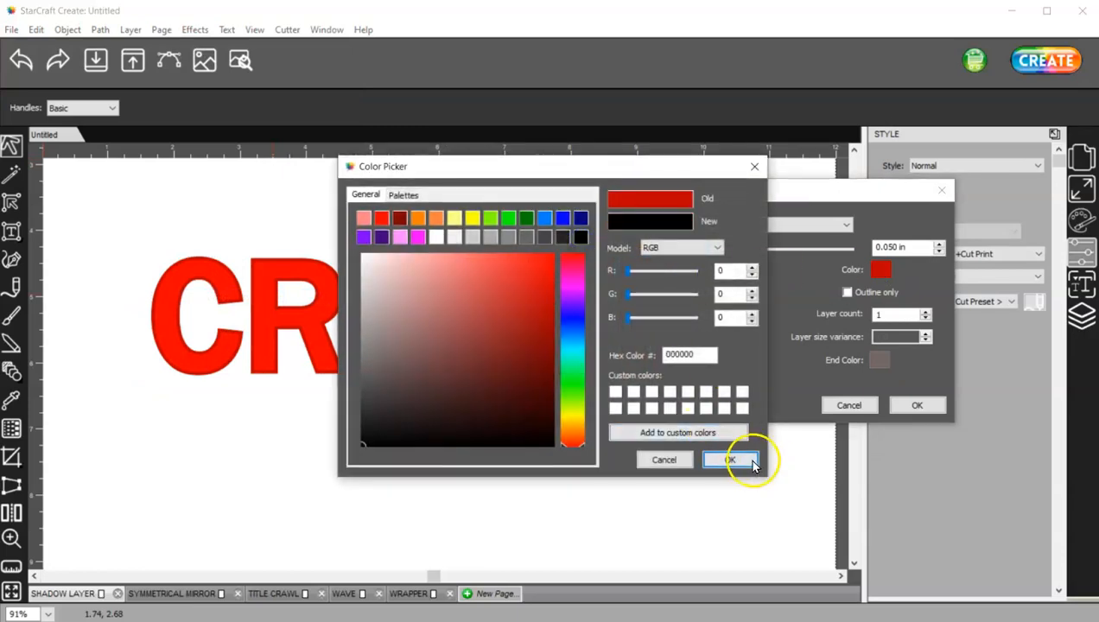
left_click(736, 459)
left_click_drag(705, 250, 711, 248)
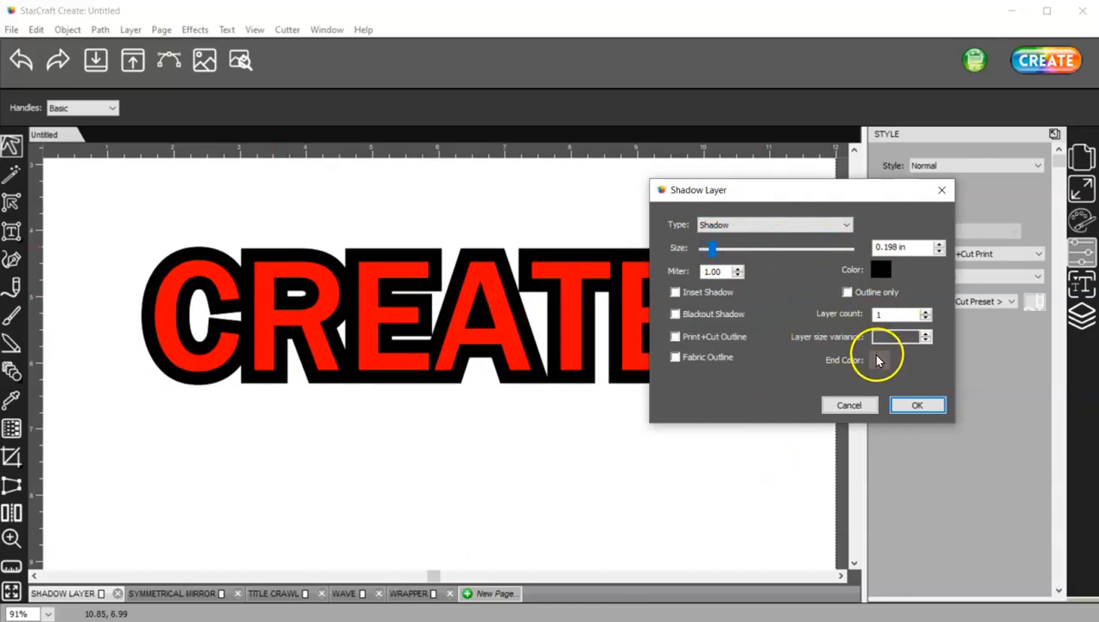
Set the shadow's layer count to 2 and choose blue as the end color
left_click(877, 360)
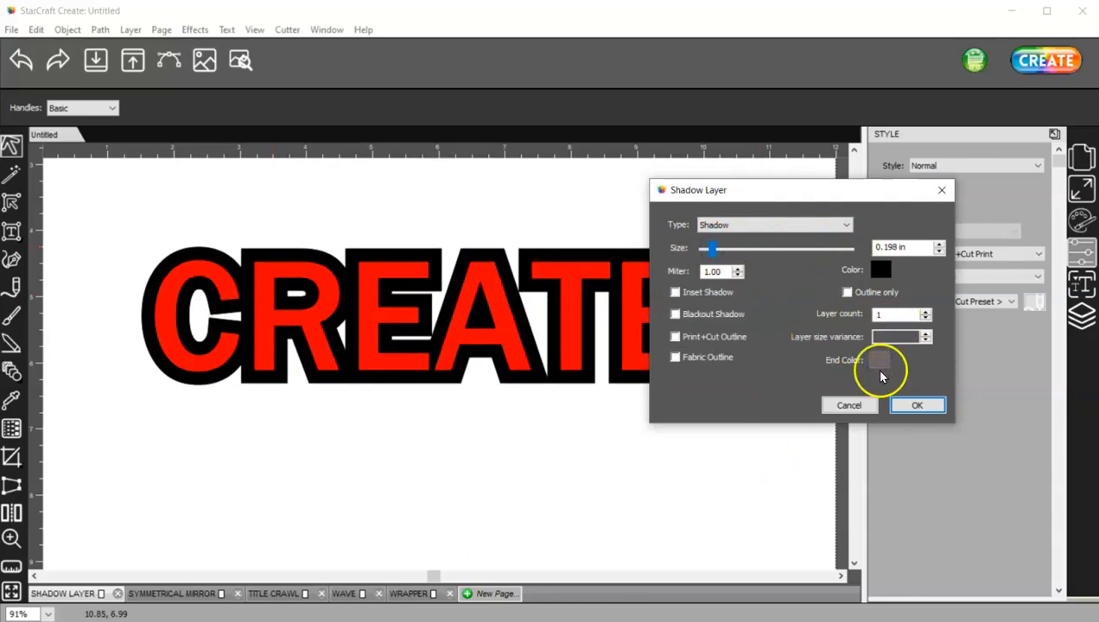
left_click(925, 310)
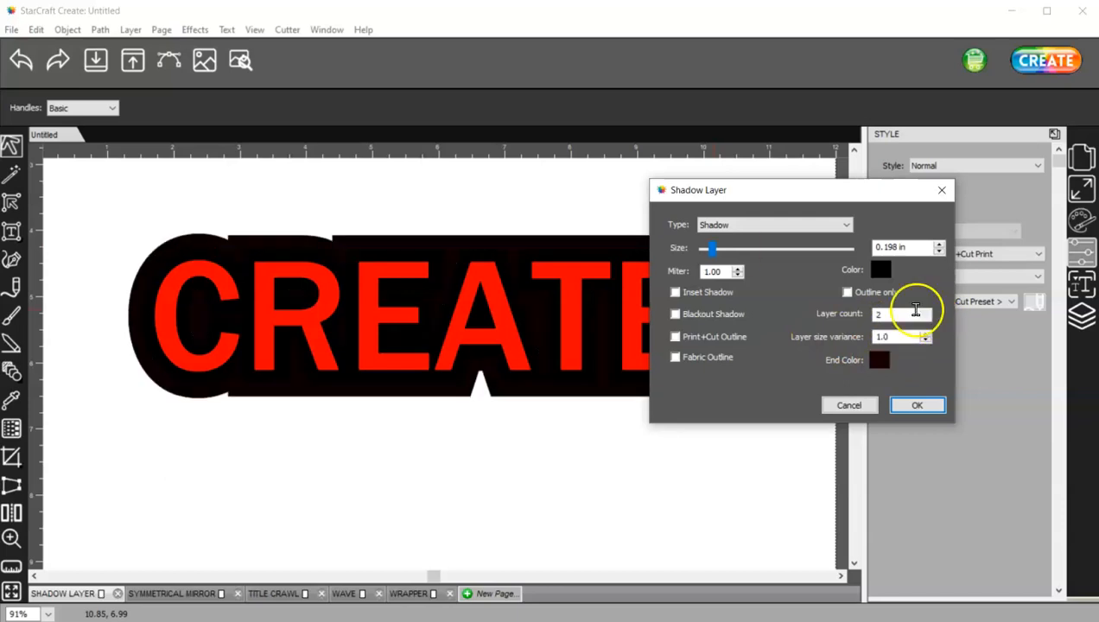
left_click(878, 360)
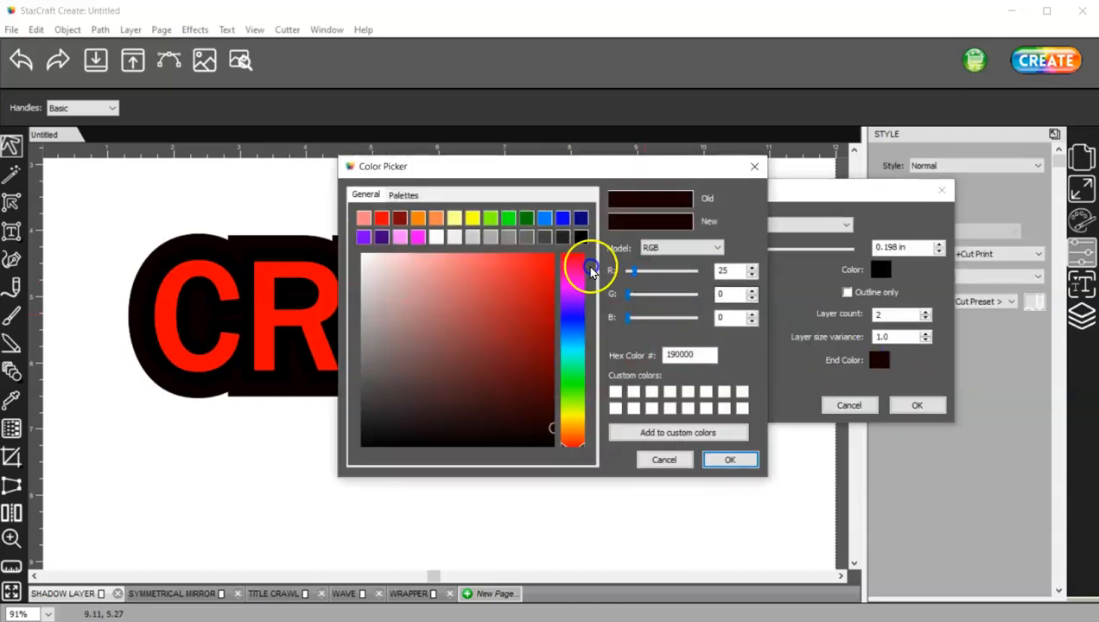
left_click(545, 218)
left_click(731, 457)
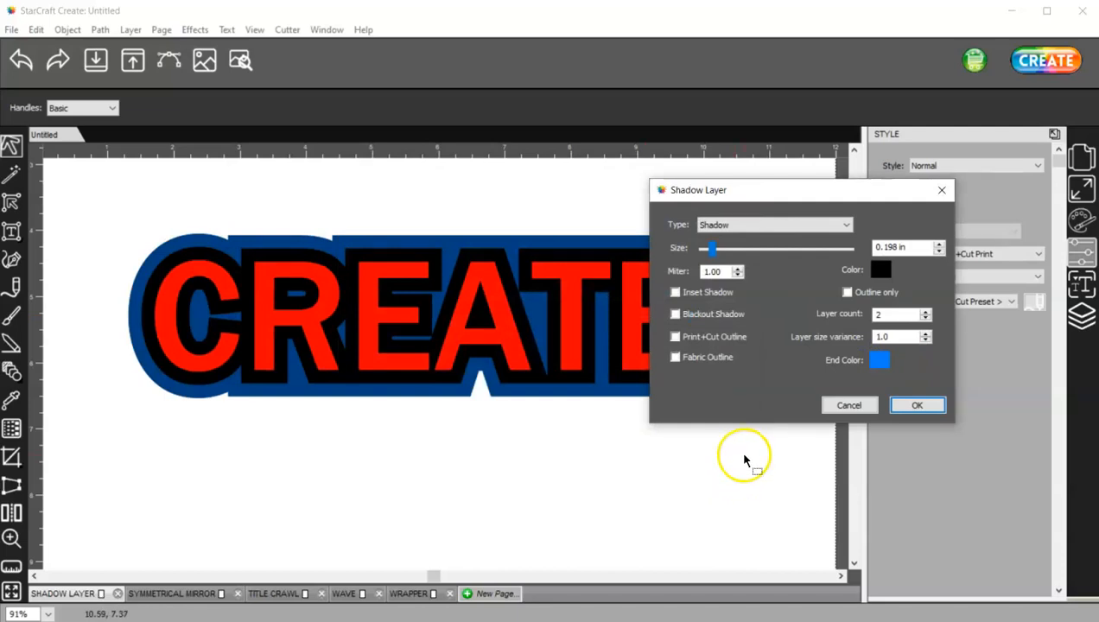
Set the shadow type to Shadow (Rounded) and apply the two-layer shadow to the CREATE text
left_click(743, 226)
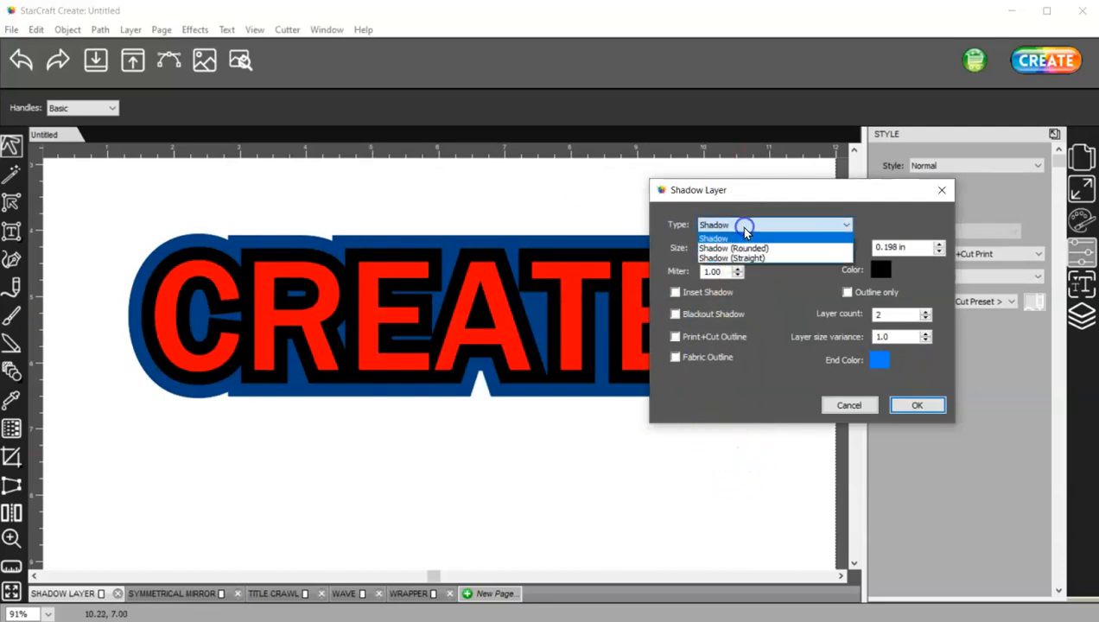
left_click(743, 248)
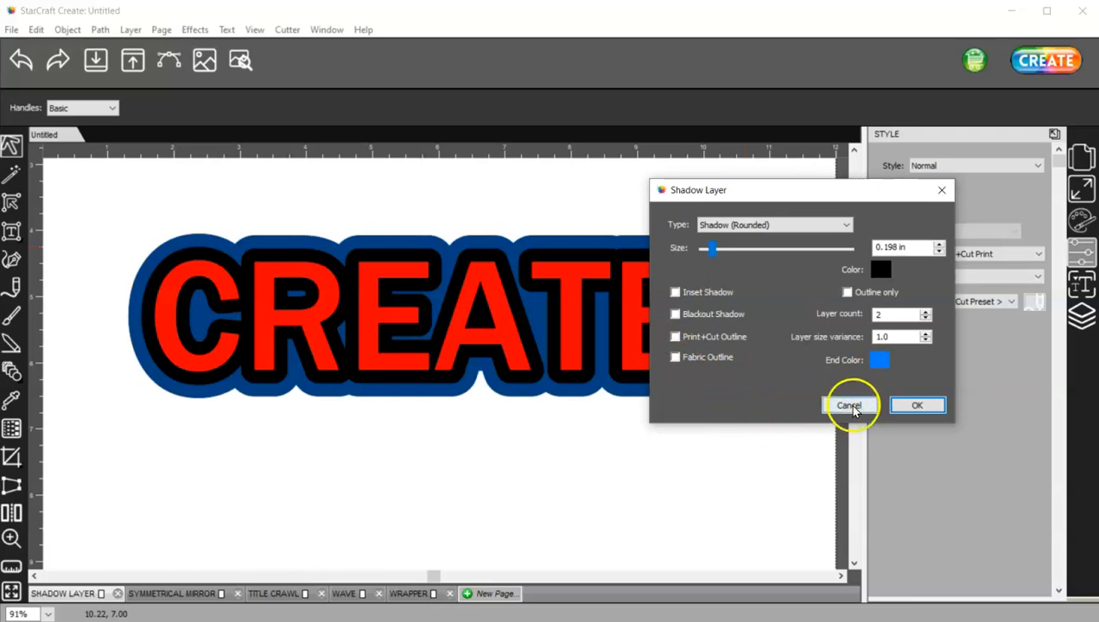
left_click(914, 405)
Select the vase on the SYMMETRICAL MIRROR page and open the Symmetrical Mirror effect for it
left_click(171, 593)
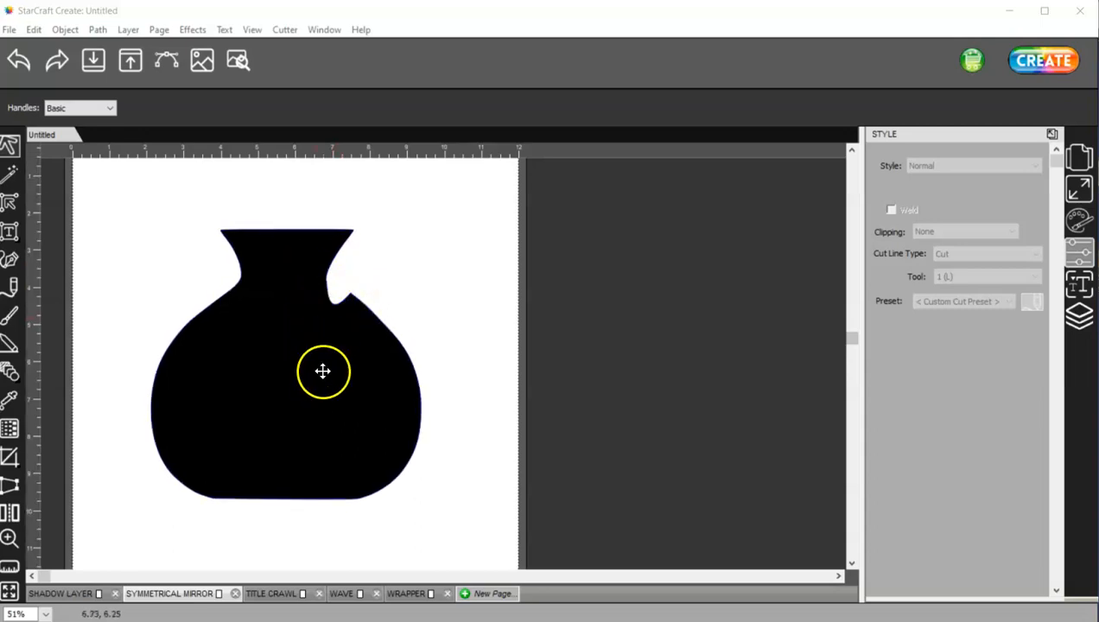
left_click(276, 346)
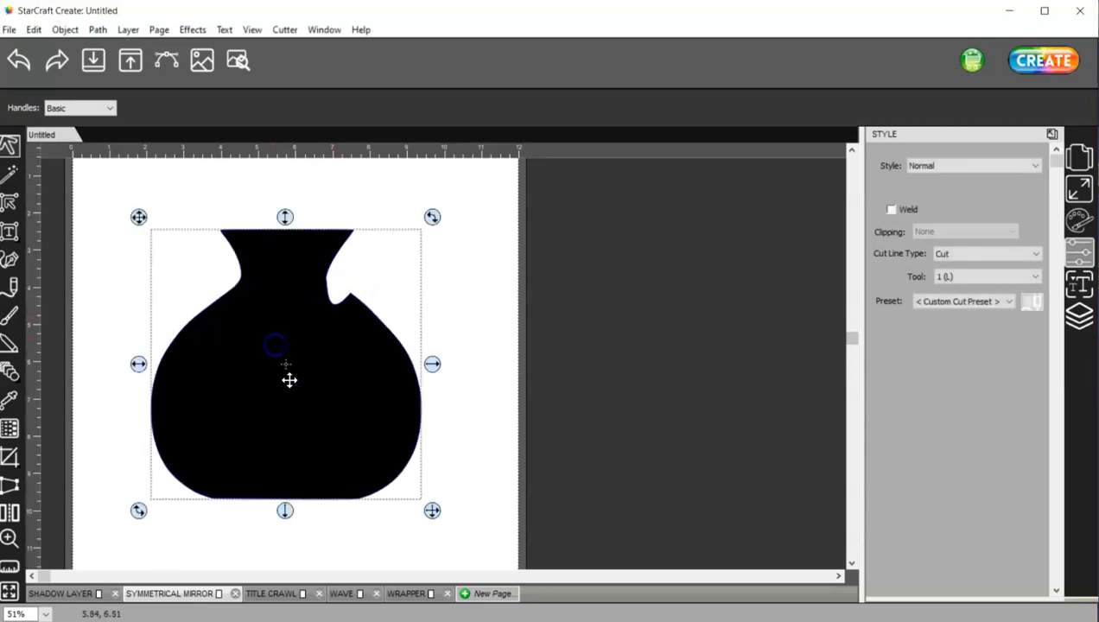
left_click(191, 29)
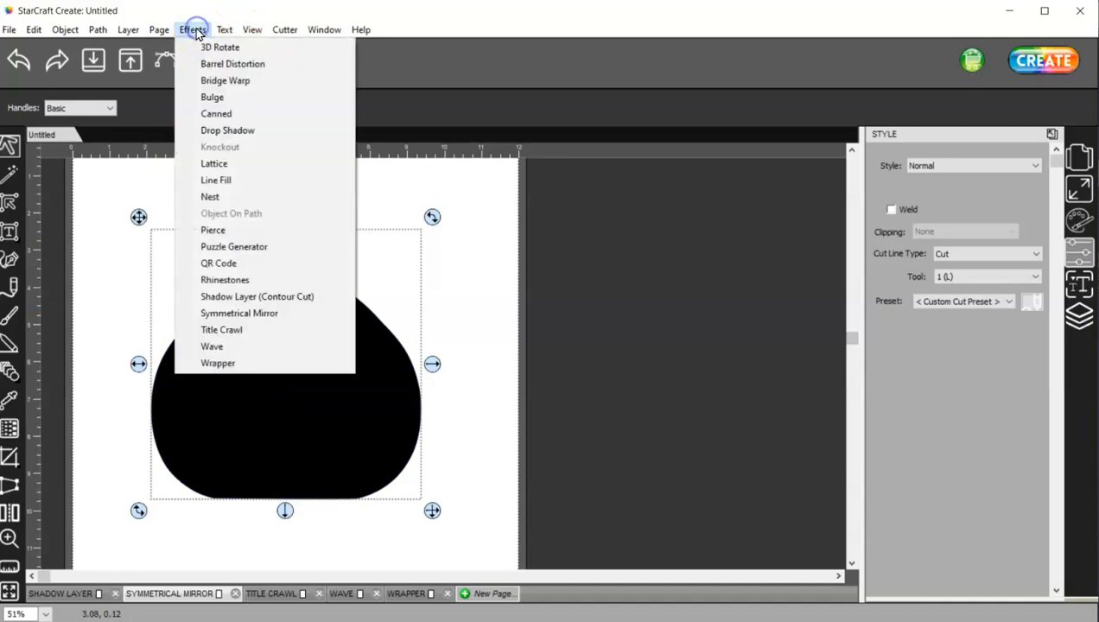
left_click(289, 318)
left_click_drag(491, 145, 693, 127)
left_click_drag(682, 281, 644, 429)
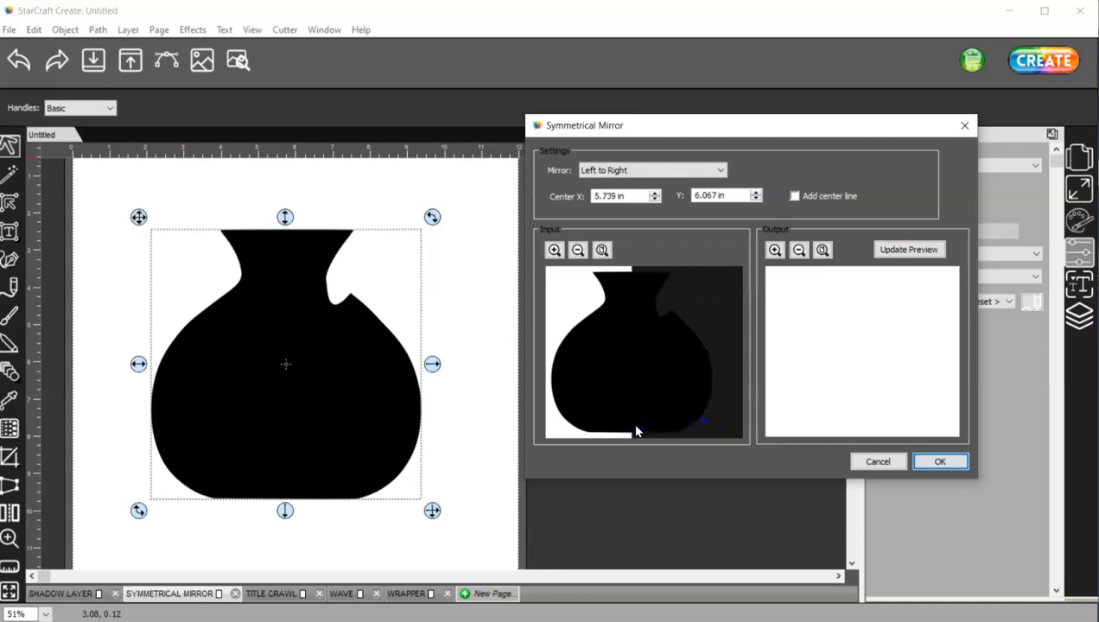
Try the Bottom to Top mirror direction with the center at Y 3.178 in and switch back to Left to Right
left_click(611, 170)
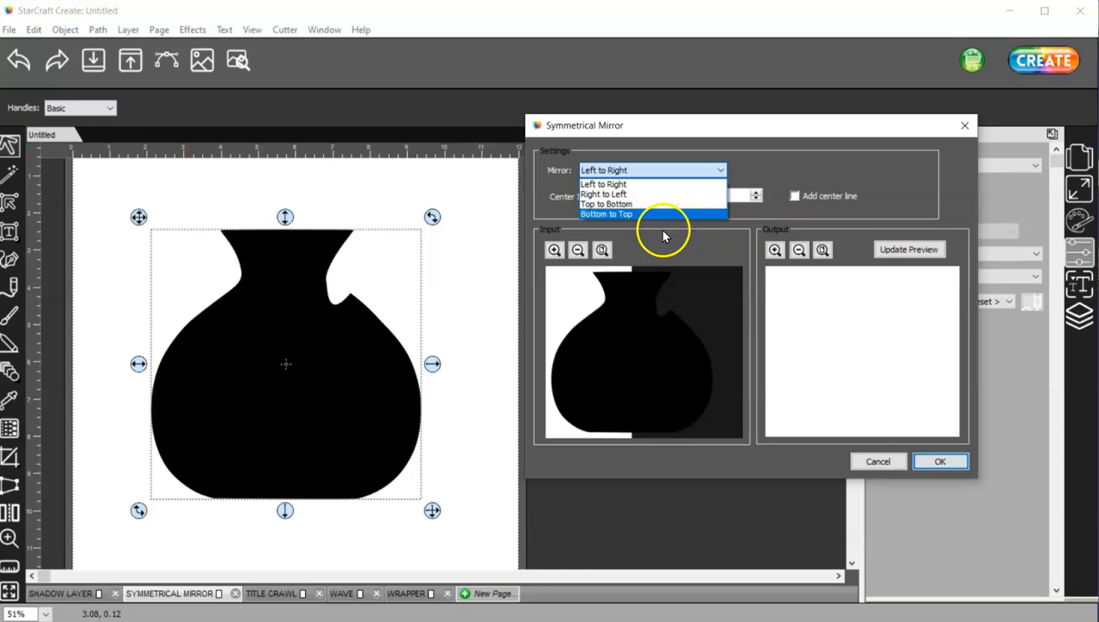
left_click(655, 214)
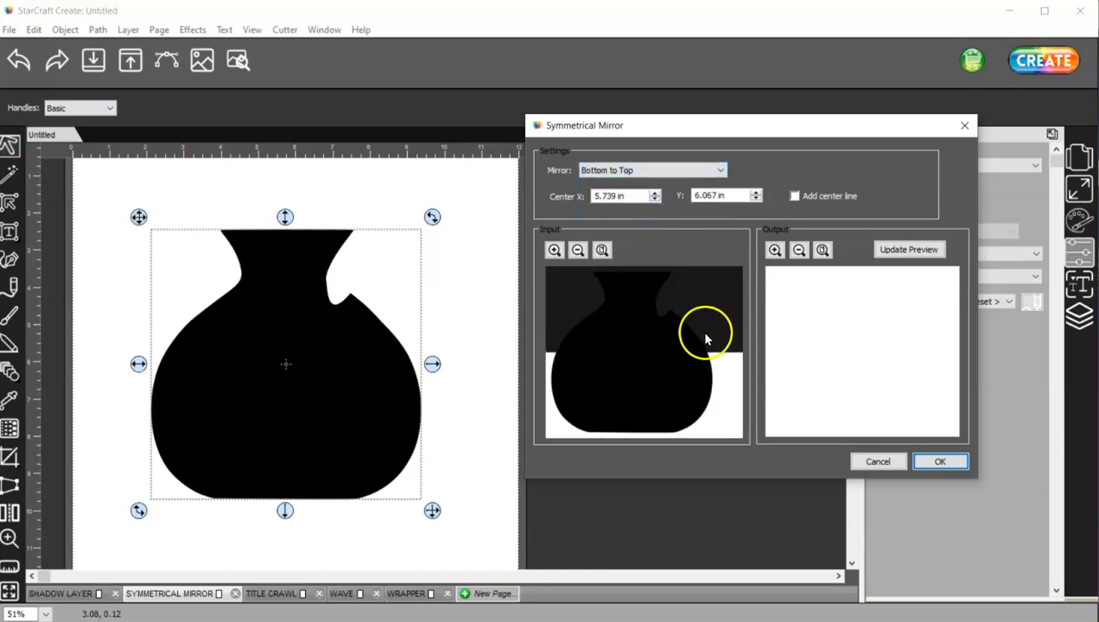
left_click_drag(721, 352, 725, 276)
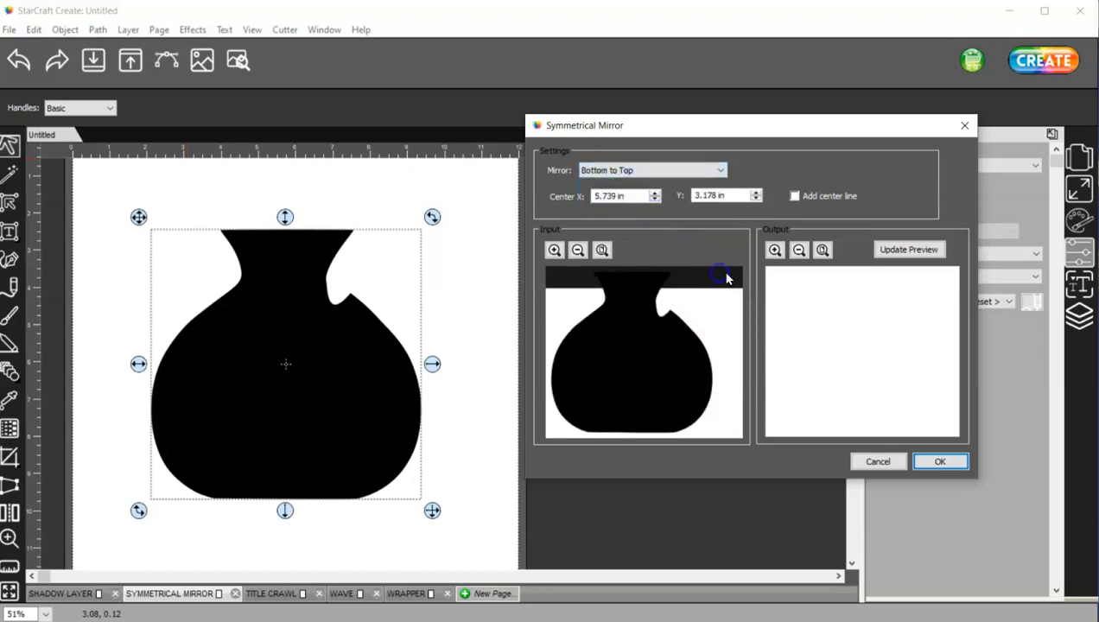
left_click(627, 169)
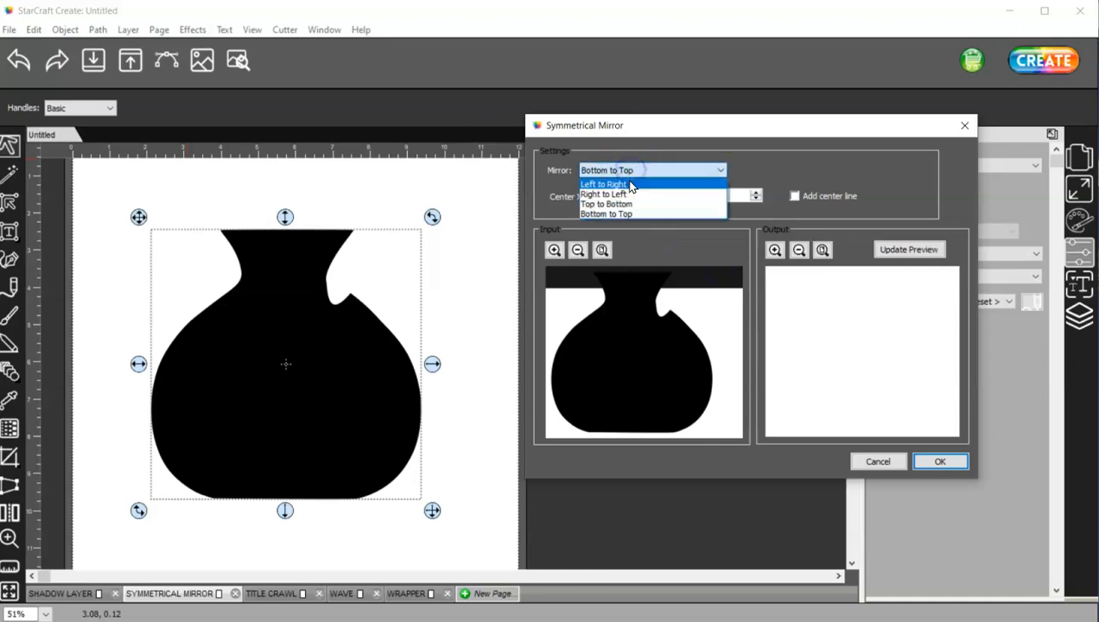
left_click(629, 182)
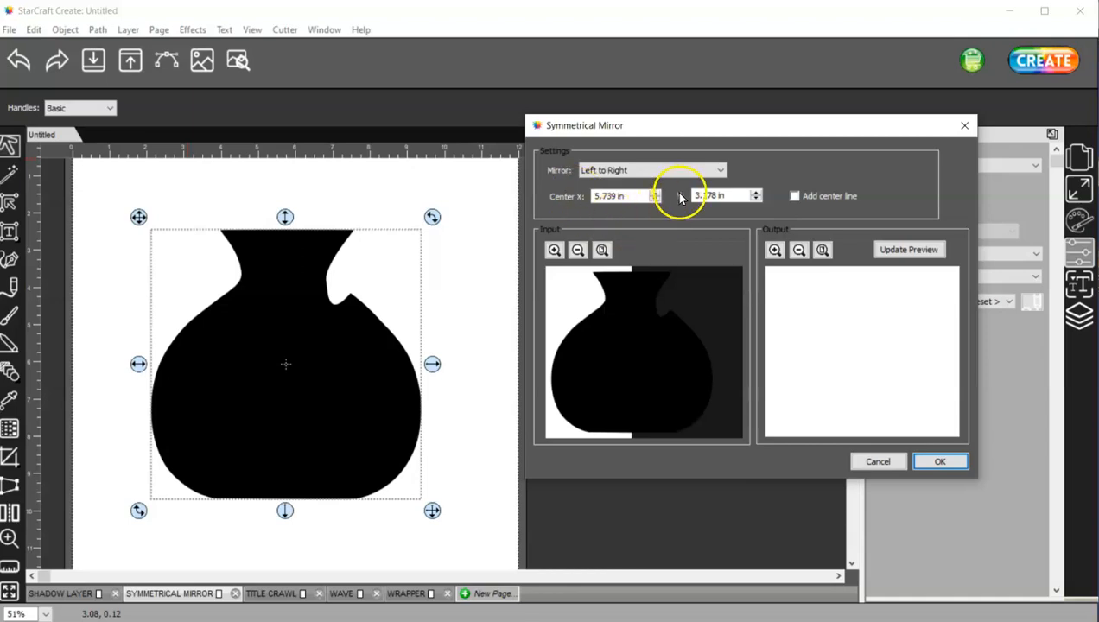
Update the output preview and apply the Left to Right mirror to the vase without a center line
left_click(793, 196)
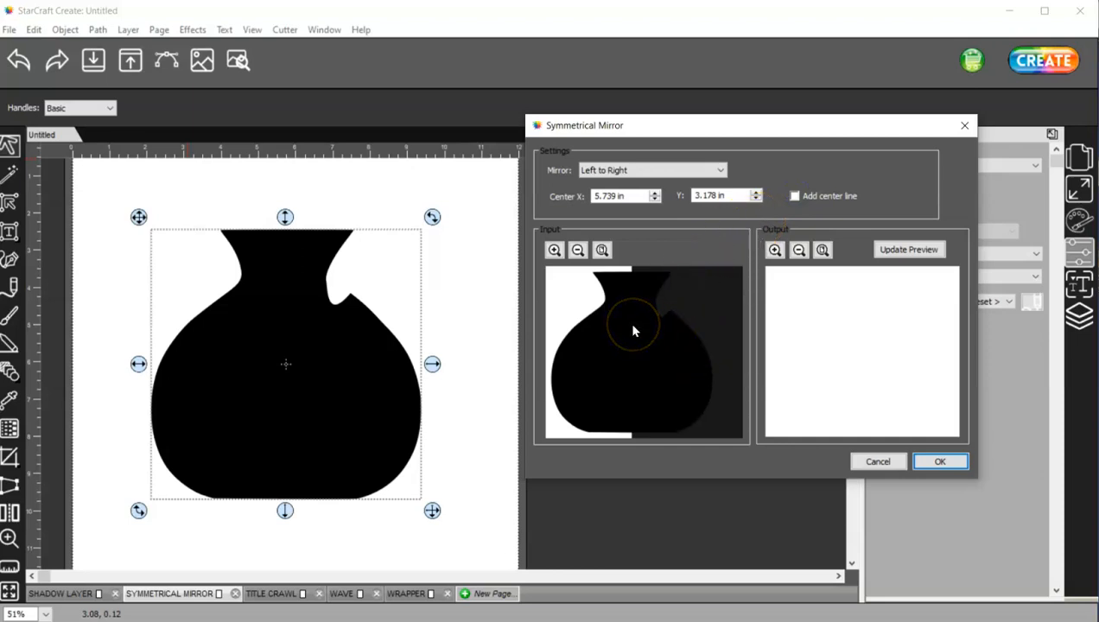
left_click(555, 250)
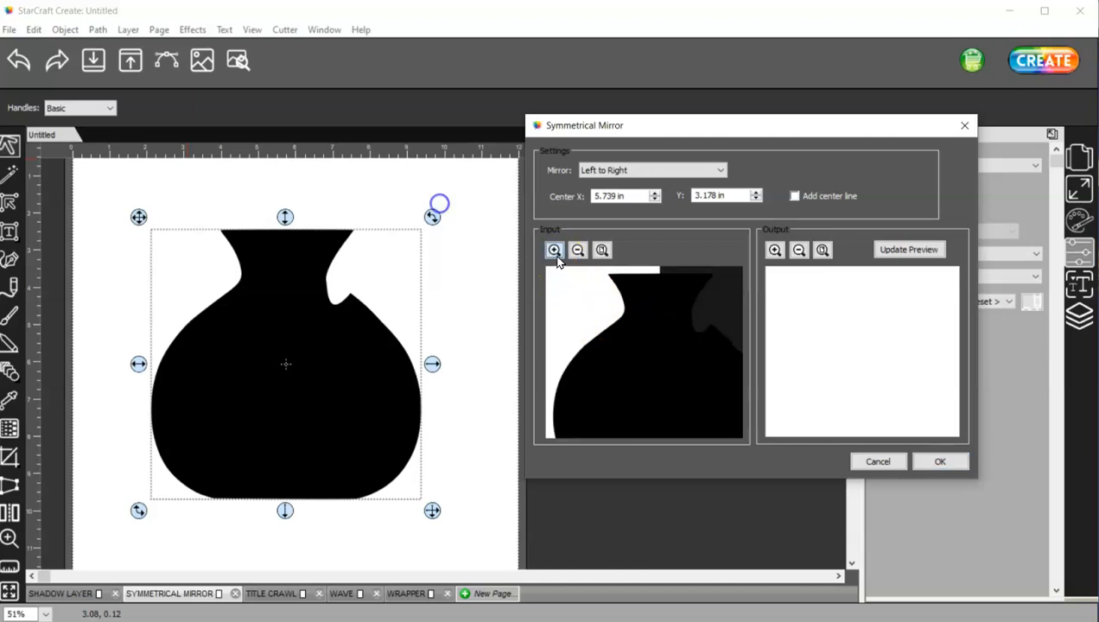
left_click(578, 250)
left_click(578, 250)
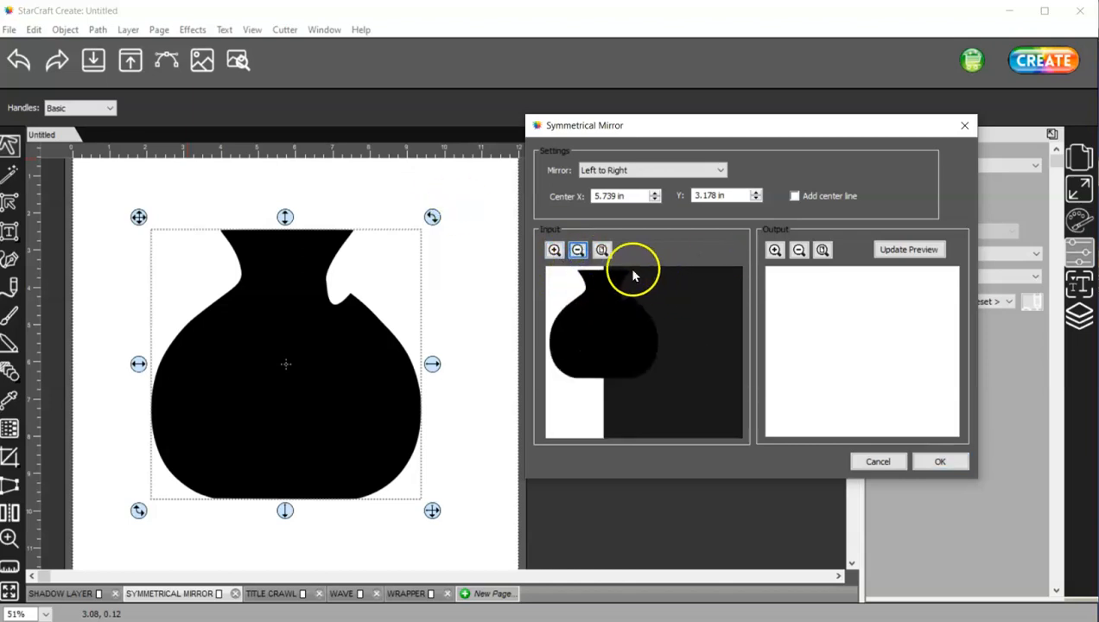
left_click(602, 250)
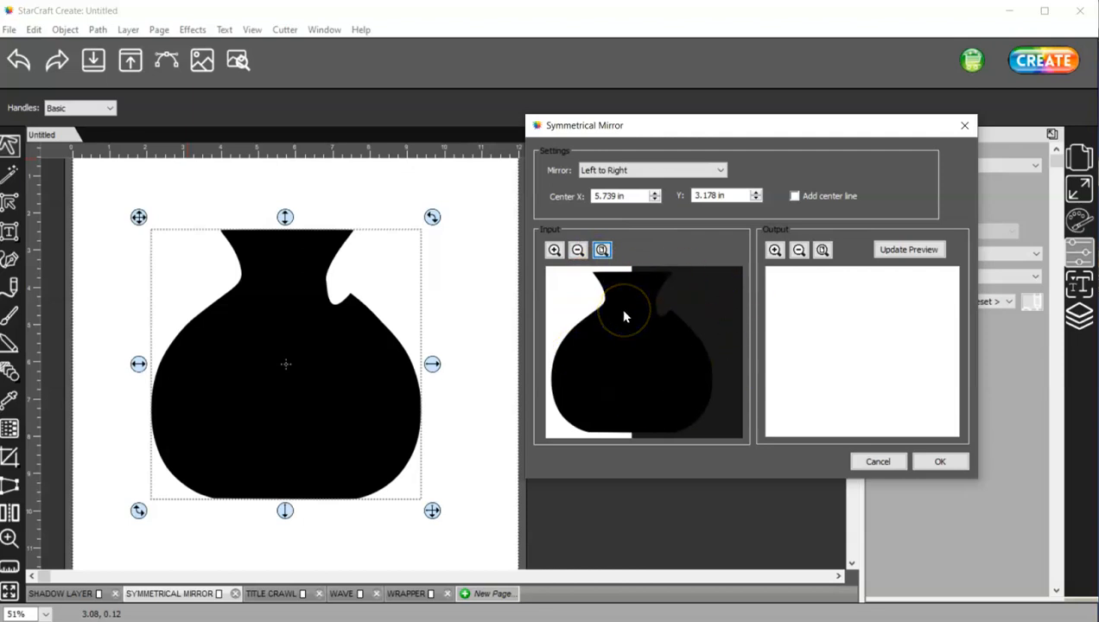
left_click(895, 249)
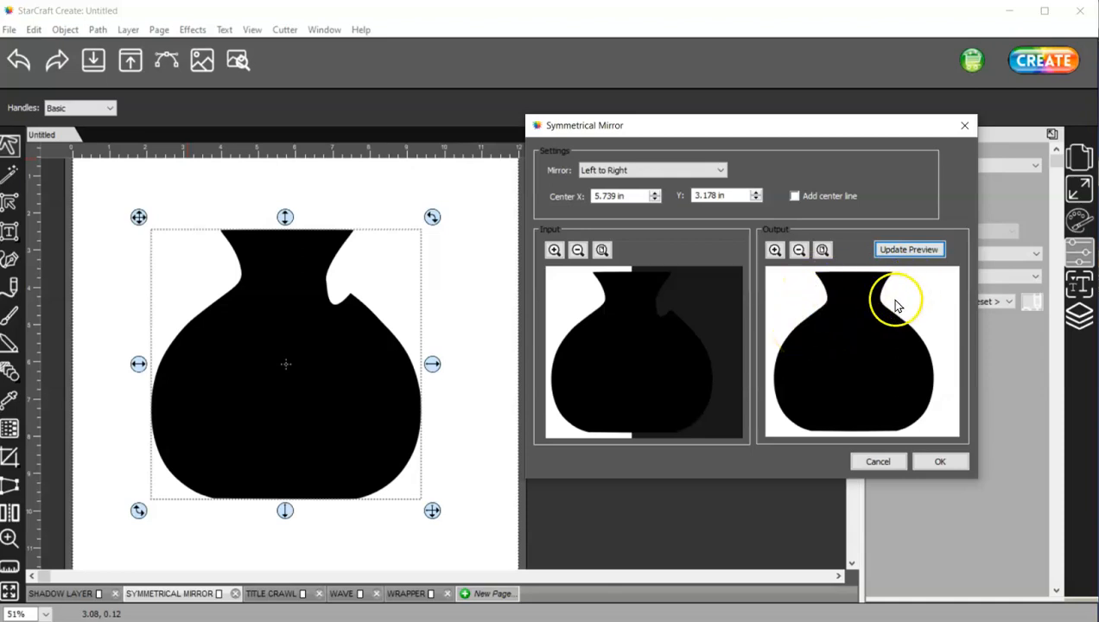
left_click(950, 462)
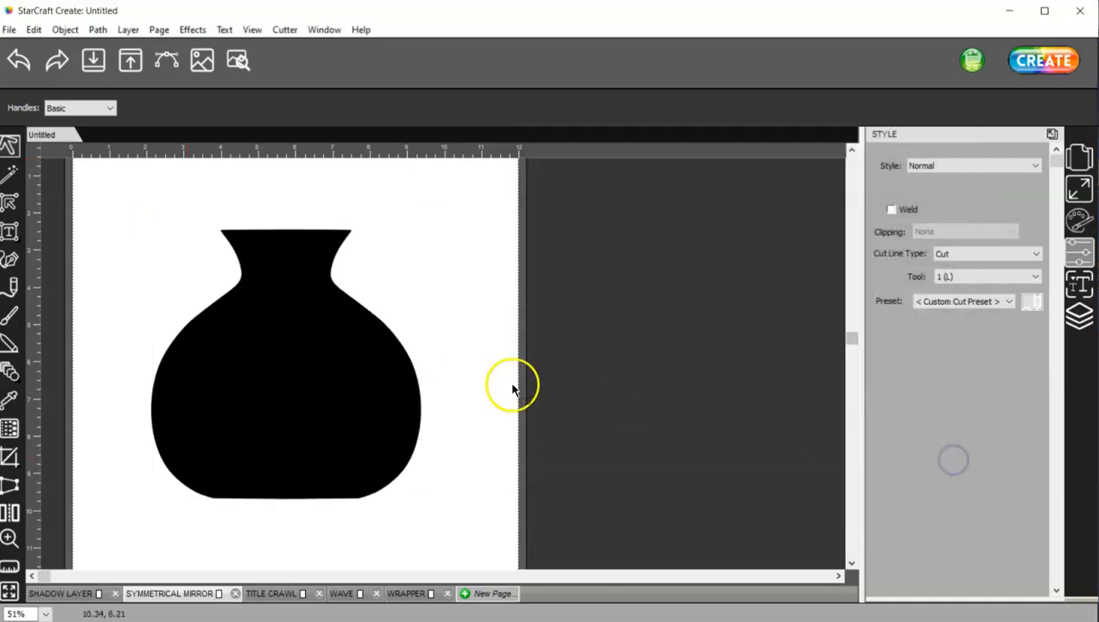
Shift the mirrored vase slightly on the page and check its cut lines in the preview
left_click(282, 350)
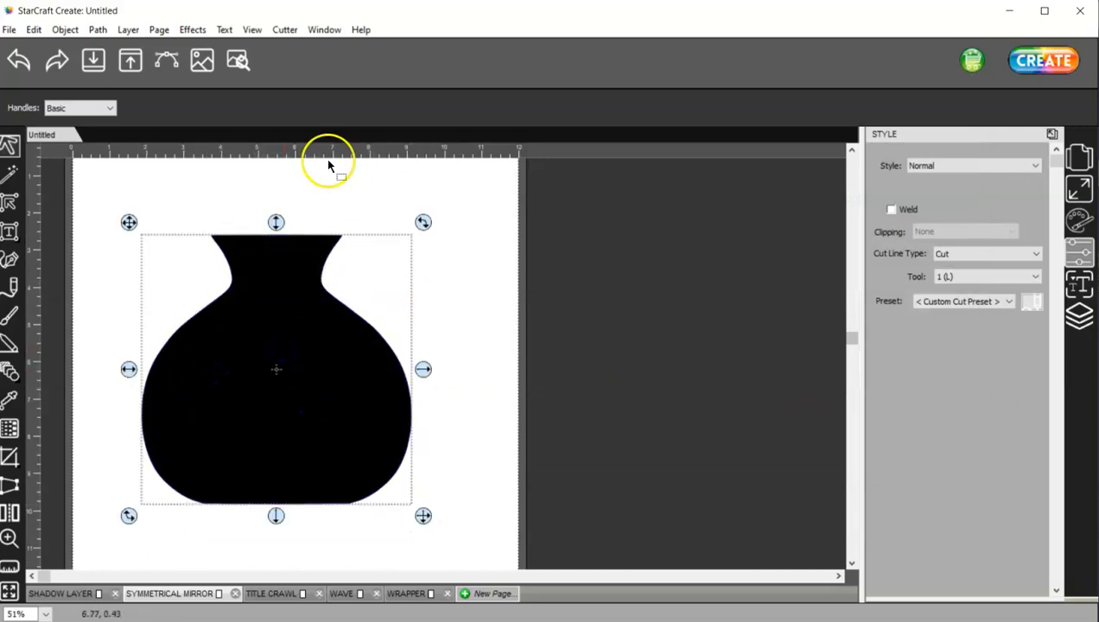
left_click(239, 60)
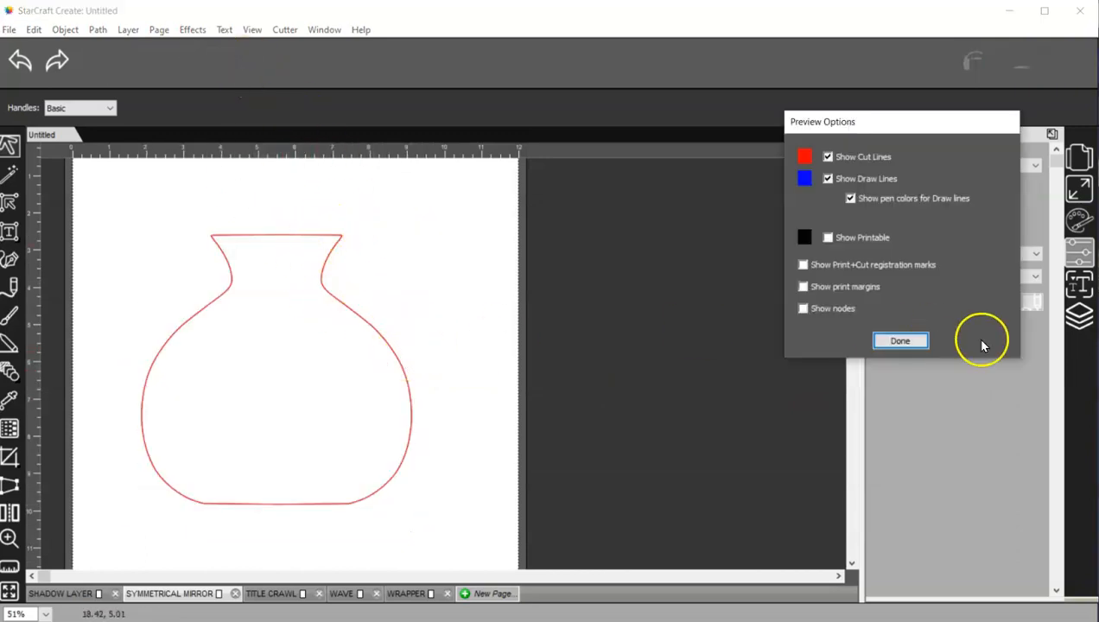
left_click(907, 340)
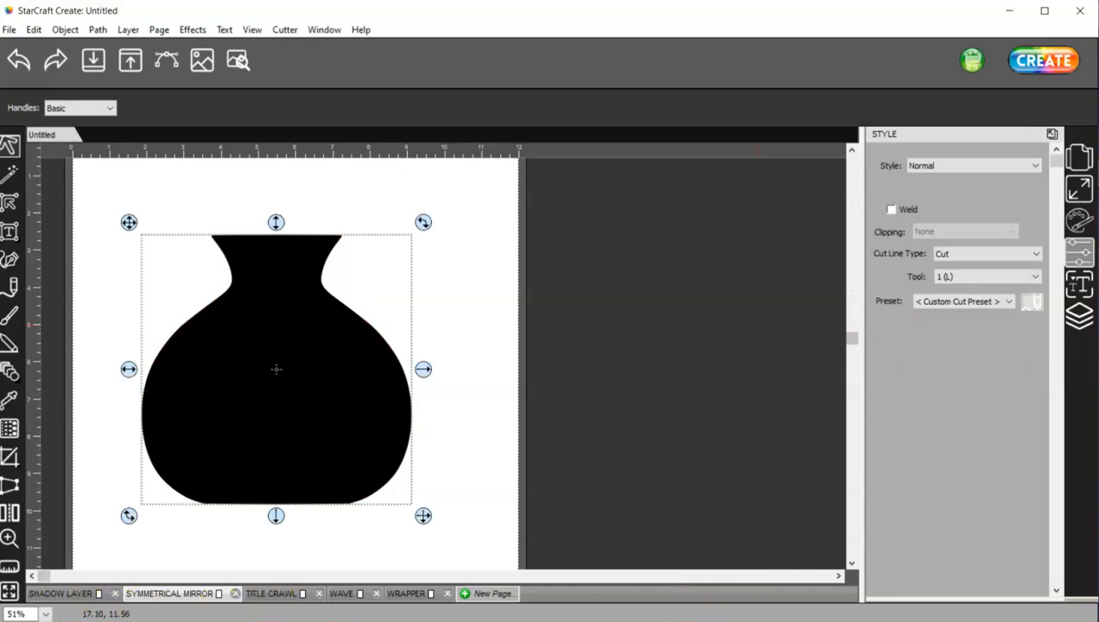
Select the multi-line text on the TITLE CRAWL page and open the Title Crawl effect, keeping its dialog clear of the preview
left_click(44, 593)
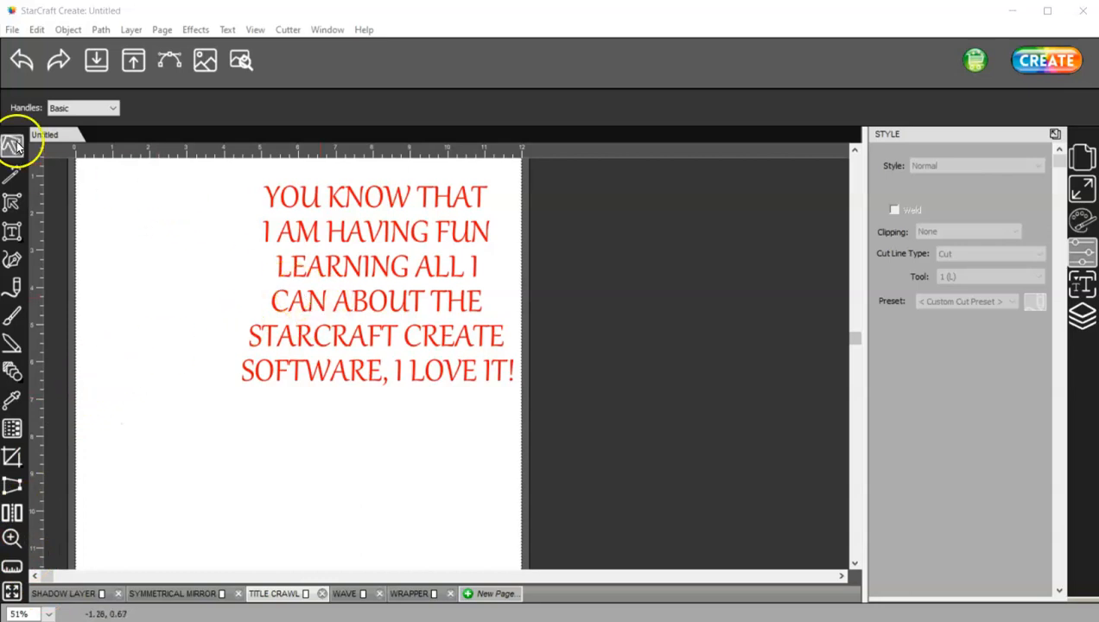
left_click_drag(207, 166, 546, 439)
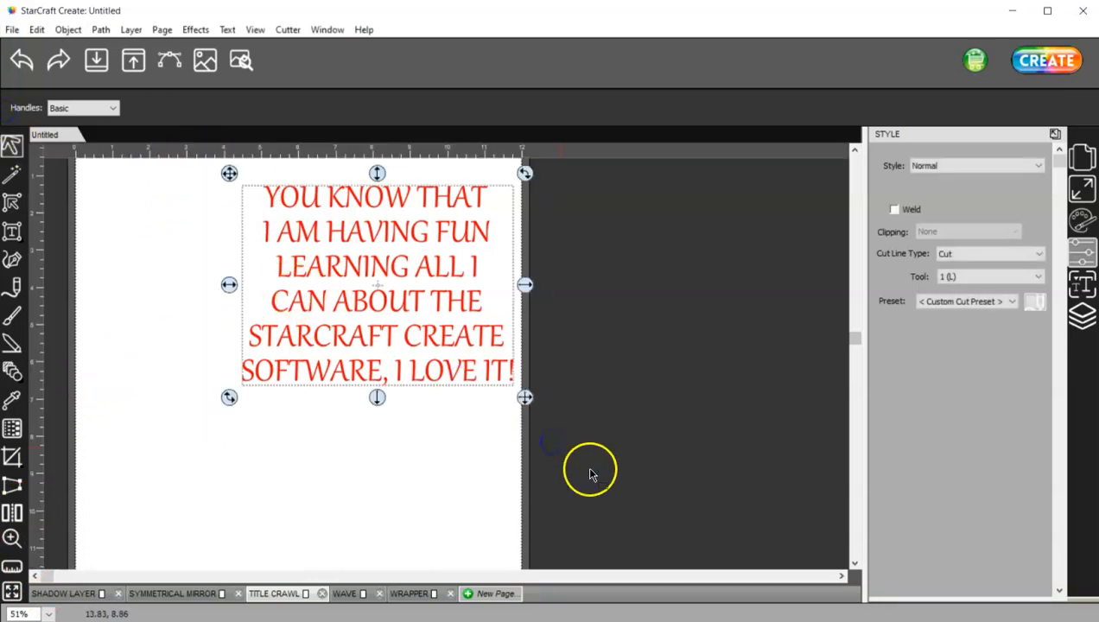
left_click(196, 29)
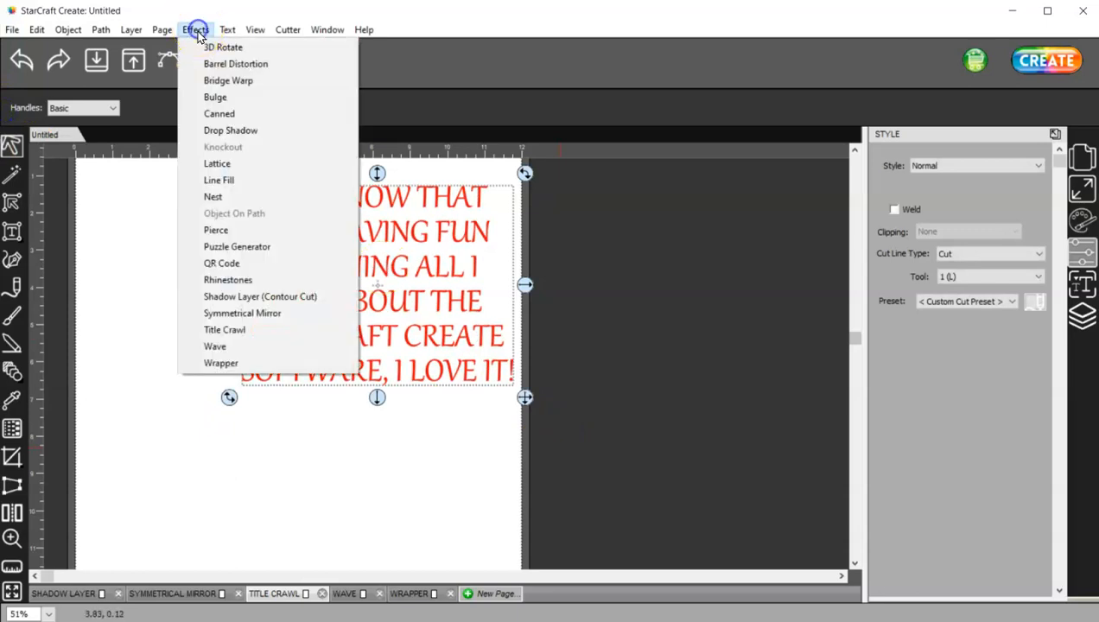
left_click(242, 330)
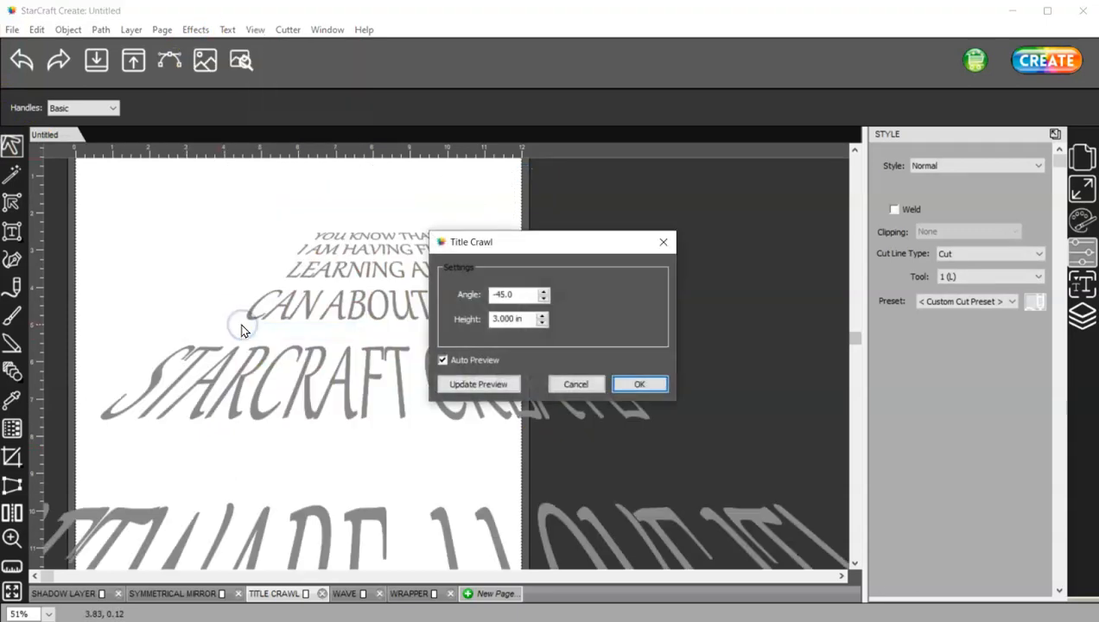
left_click_drag(512, 237, 822, 202)
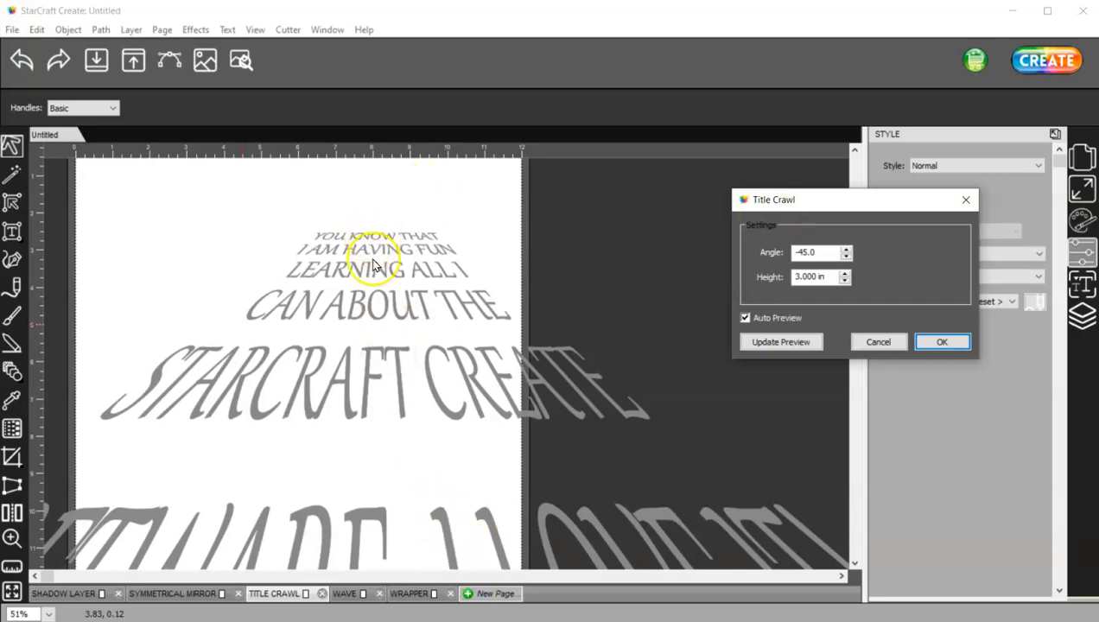
Set the Title Crawl angle to -42 and its height to 7.000 in
left_click(848, 250)
left_click(848, 250)
left_click(847, 249)
left_click(847, 249)
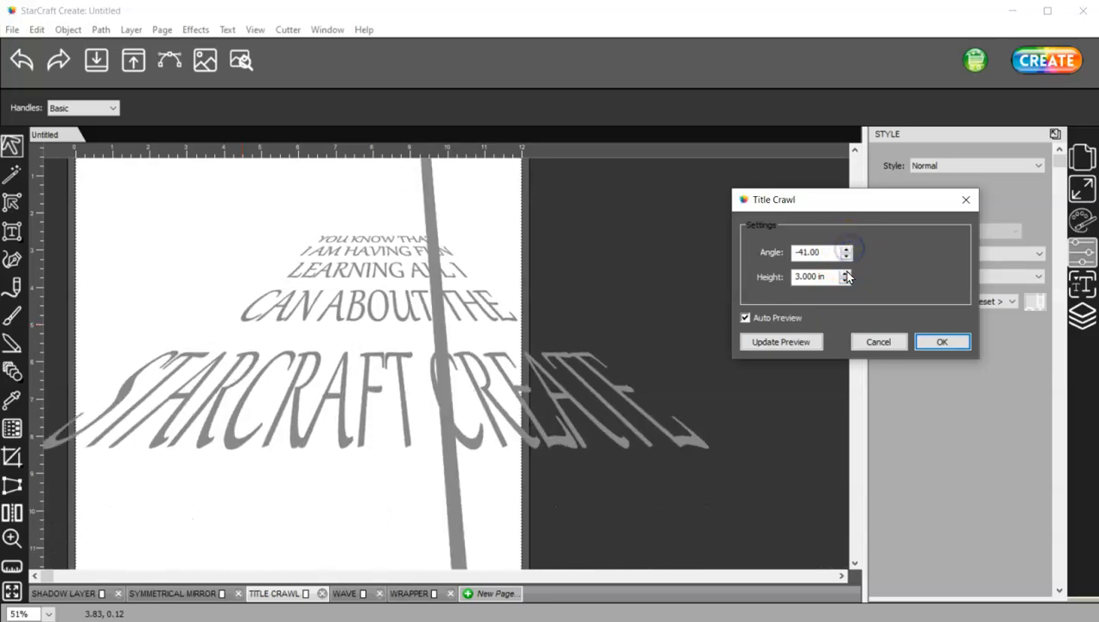
left_click(847, 257)
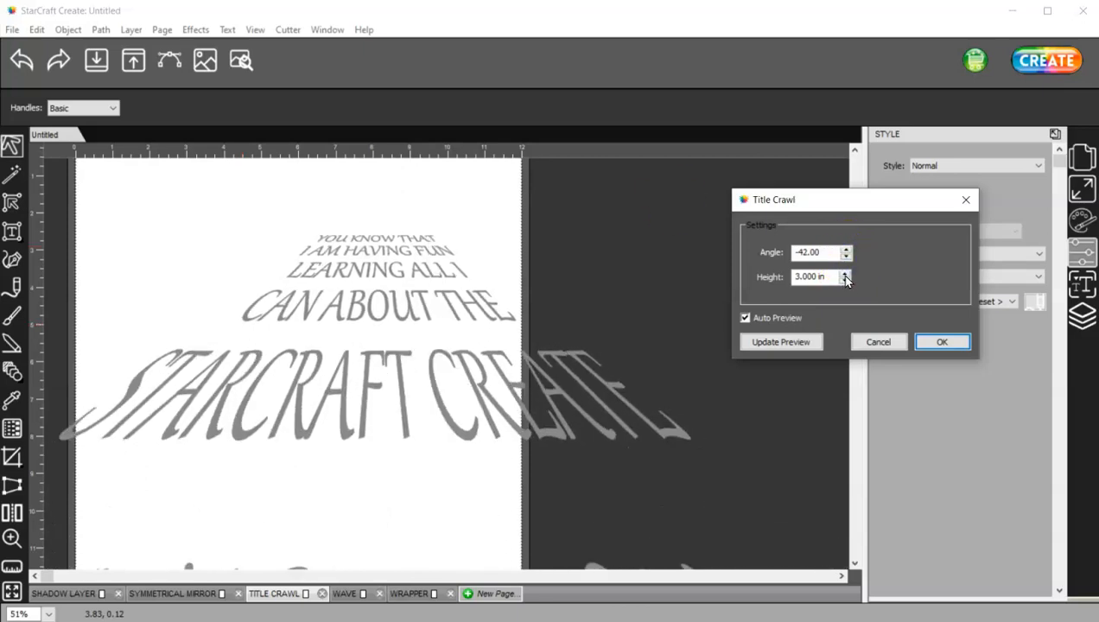
left_click(845, 275)
left_click(845, 275)
left_click(844, 275)
left_click(845, 275)
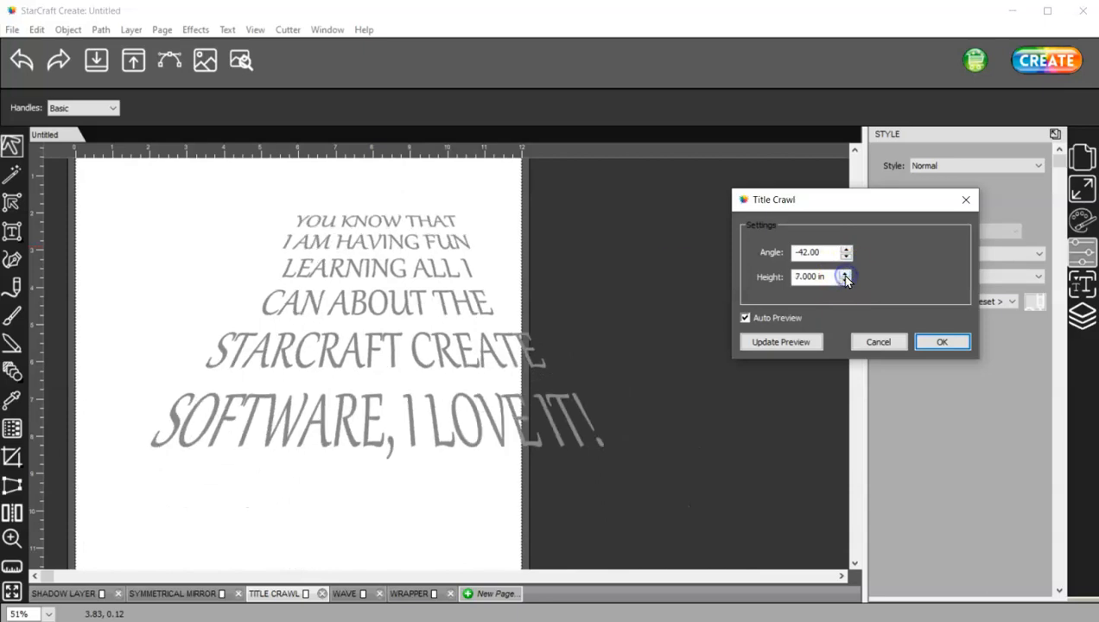
Set the Title Crawl angle to -34 and apply the effect to the text
left_click(846, 256)
left_click(847, 249)
left_click(847, 249)
left_click(847, 250)
left_click(847, 250)
left_click(846, 249)
left_click(847, 250)
left_click(846, 249)
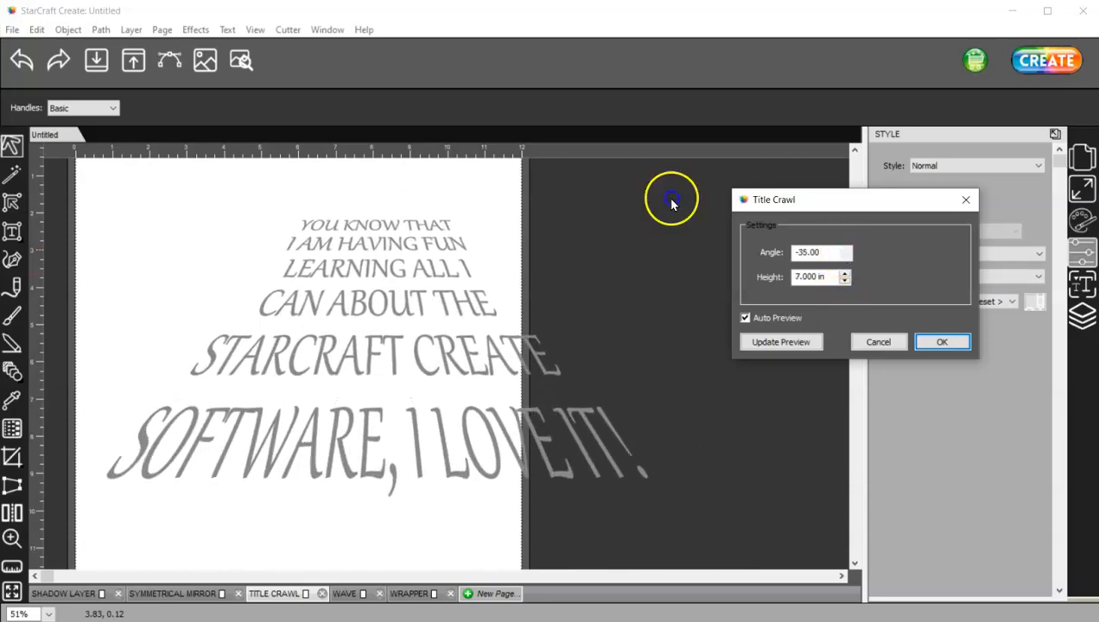
left_click(847, 252)
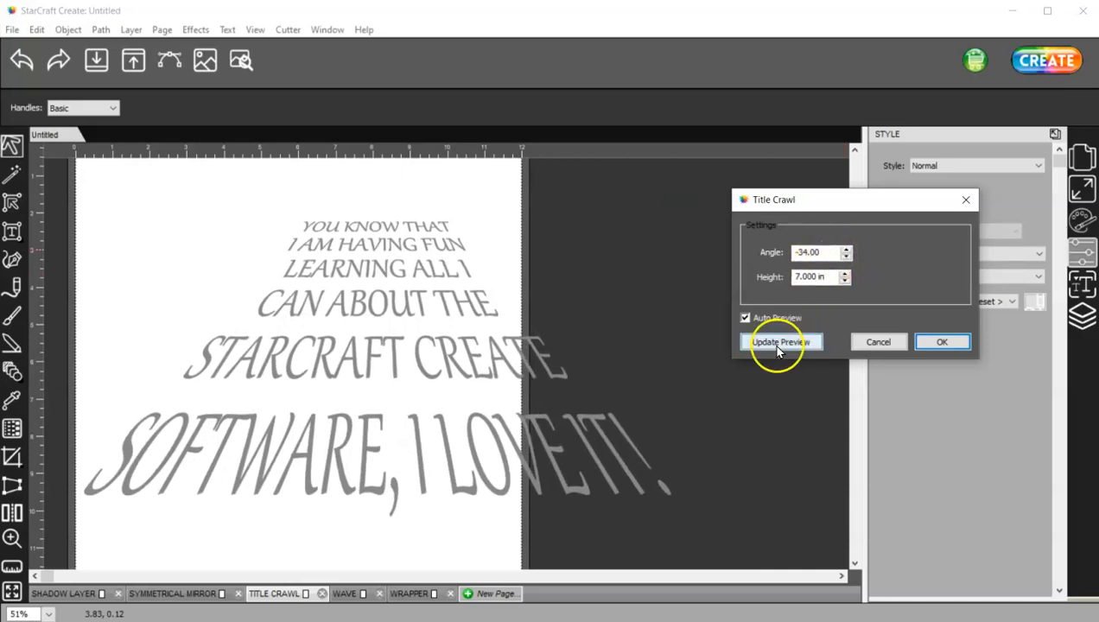
left_click(939, 343)
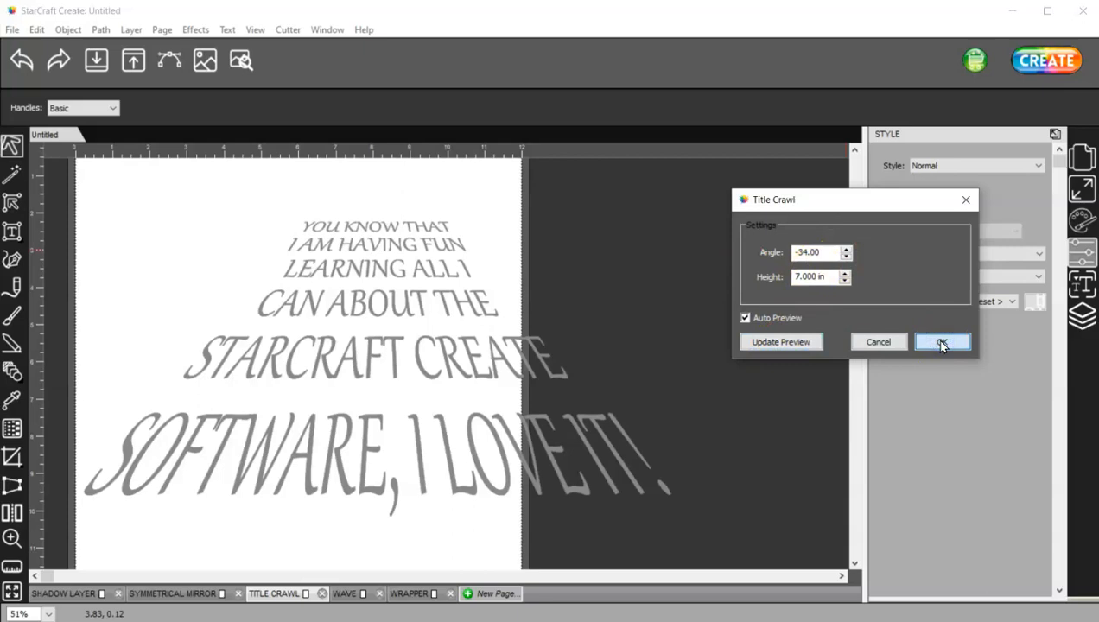
Scale the crawled text down proportionally so it fits the page and shift it slightly
left_click(541, 364)
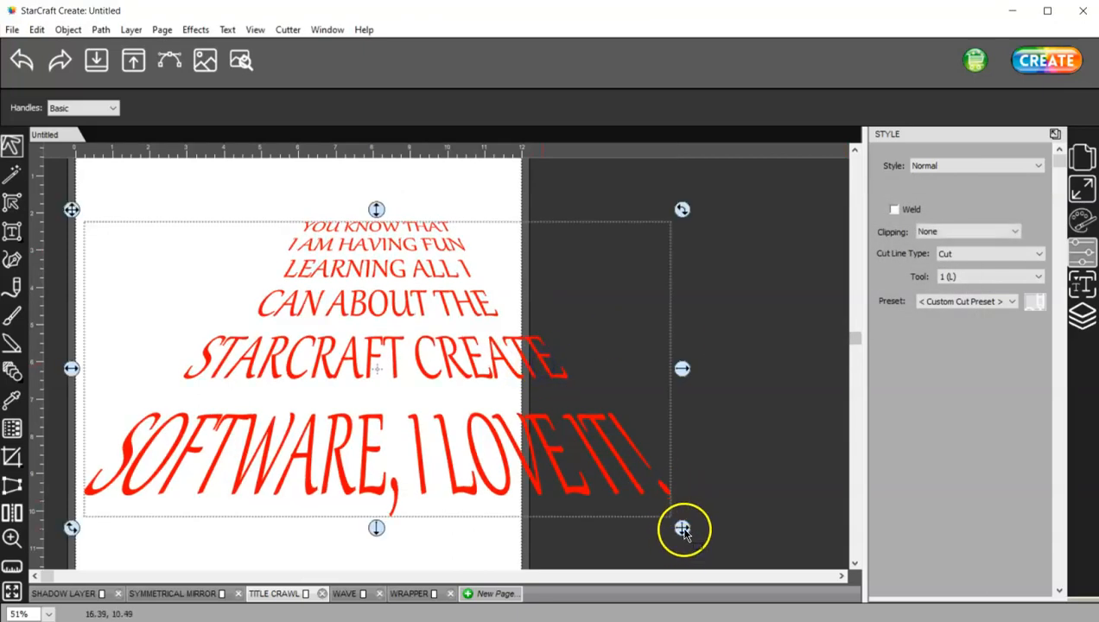
left_click_drag(683, 530, 489, 386)
left_click_drag(346, 320, 366, 308)
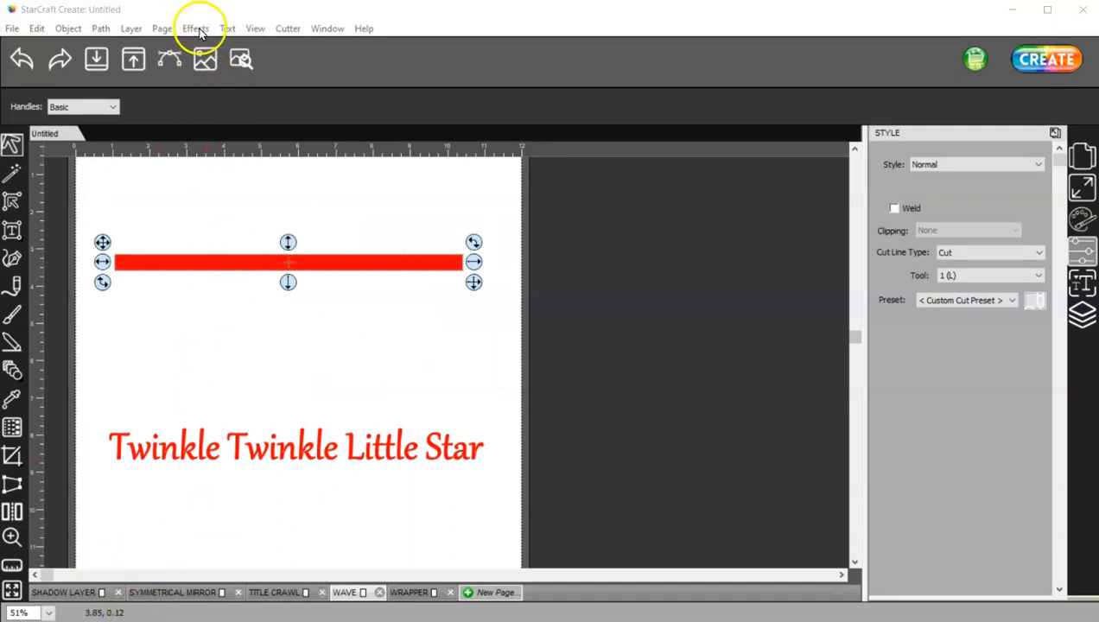
Open the Wave effect for the red bar on the WAVE page and set its cycles to 0.50
left_click(195, 27)
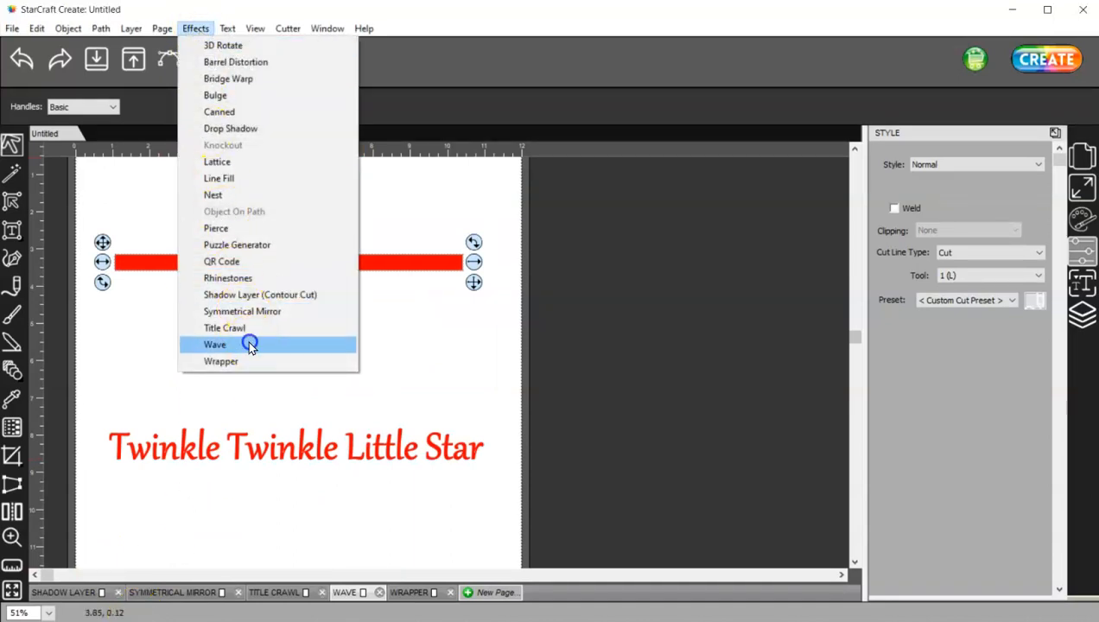
left_click(249, 344)
left_click_drag(486, 248, 641, 213)
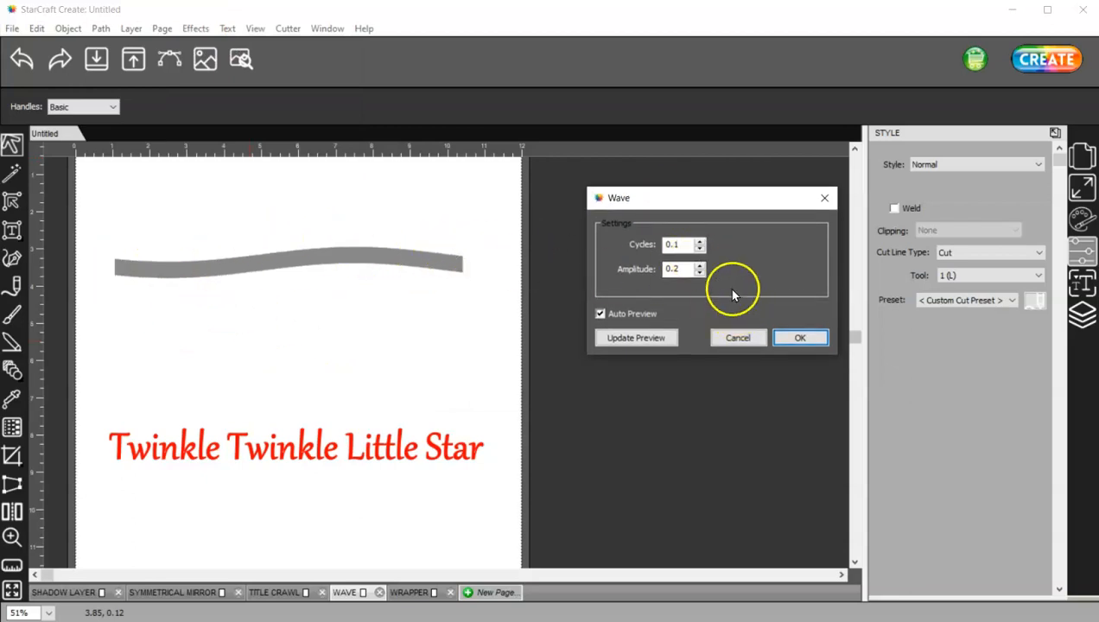
left_click(699, 241)
left_click(700, 241)
left_click(700, 241)
left_click(699, 241)
Try a wave amplitude of 0.40 on the red bar, reduce it to 0.10 and apply the effect
left_click(700, 266)
left_click(700, 266)
left_click(700, 273)
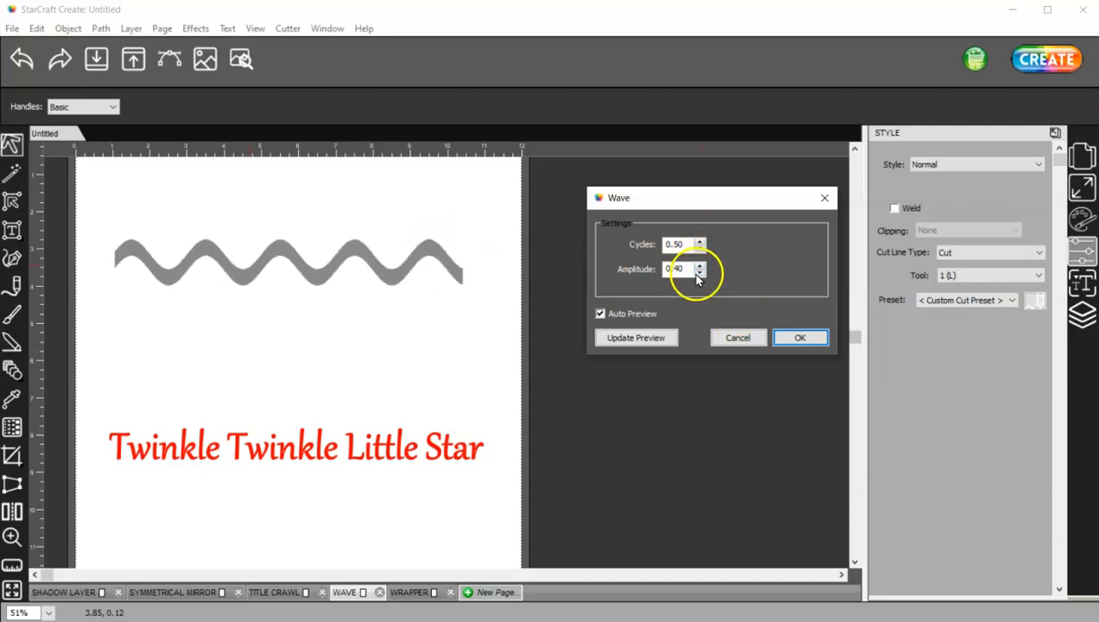
left_click(700, 273)
left_click(700, 273)
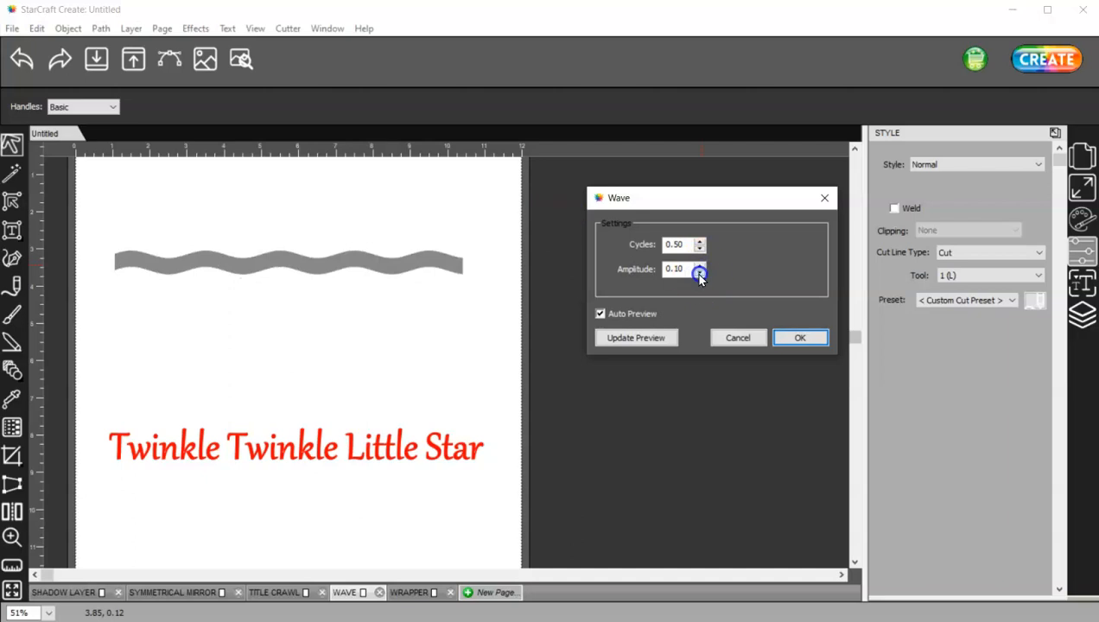
left_click(795, 338)
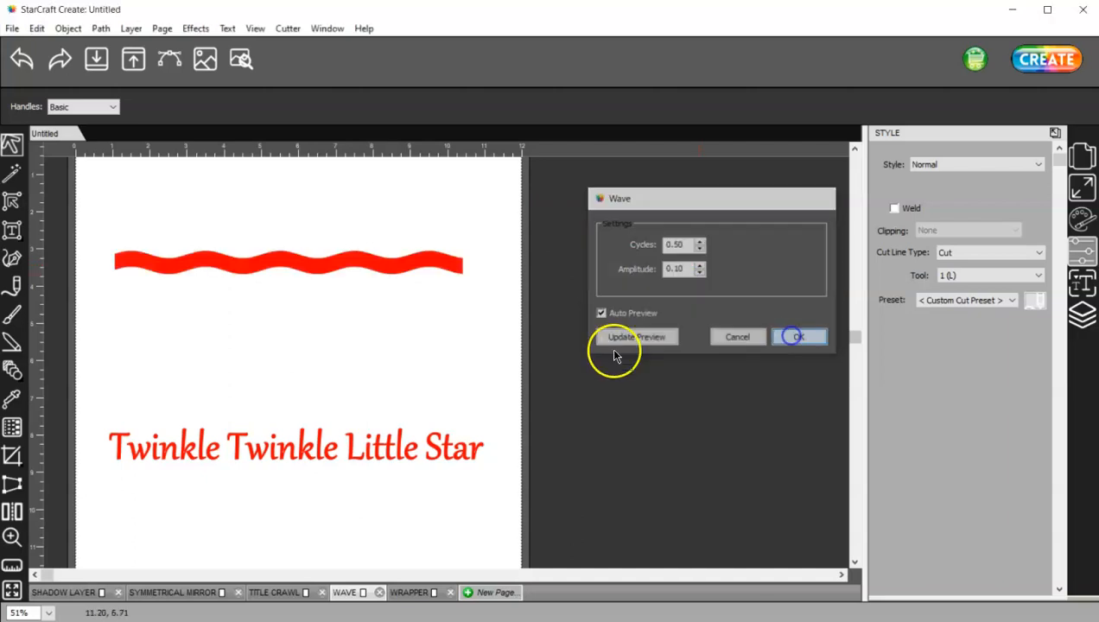
Select the Twinkle Twinkle Little Star text, open the Wave effect for it and set the cycles to 0.30
left_click(394, 456)
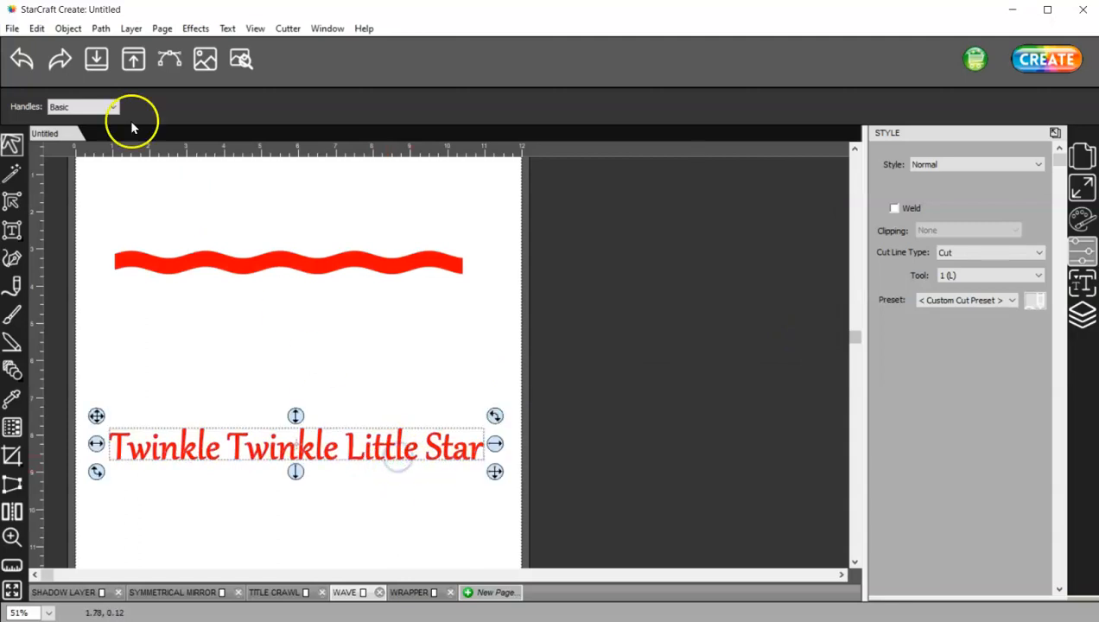
left_click(195, 28)
left_click(259, 344)
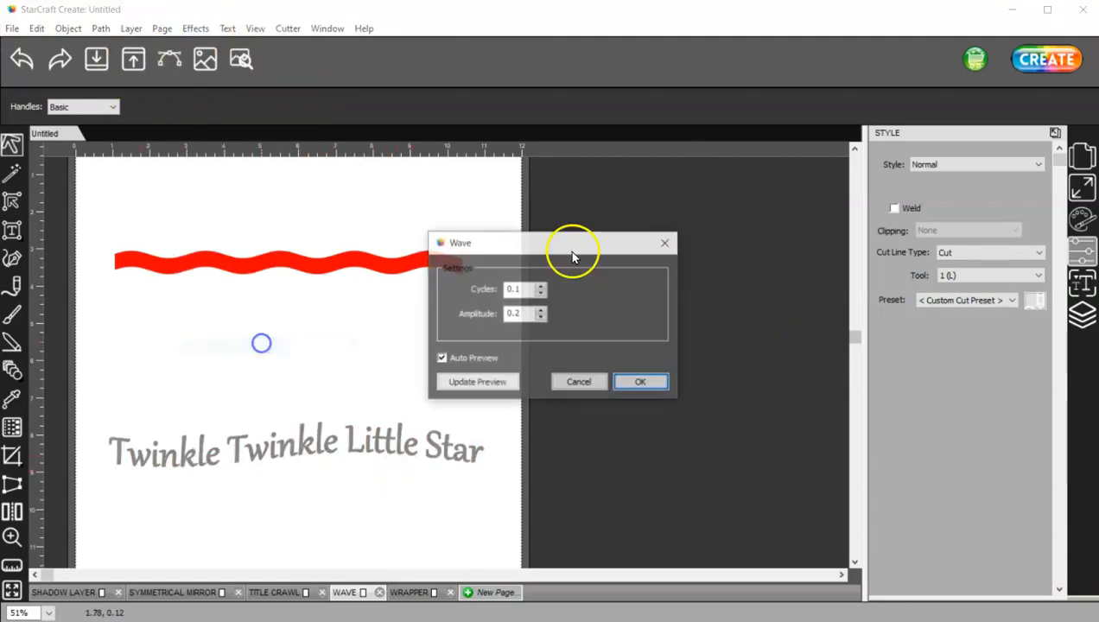
left_click_drag(569, 253, 782, 188)
left_click(753, 223)
left_click(753, 224)
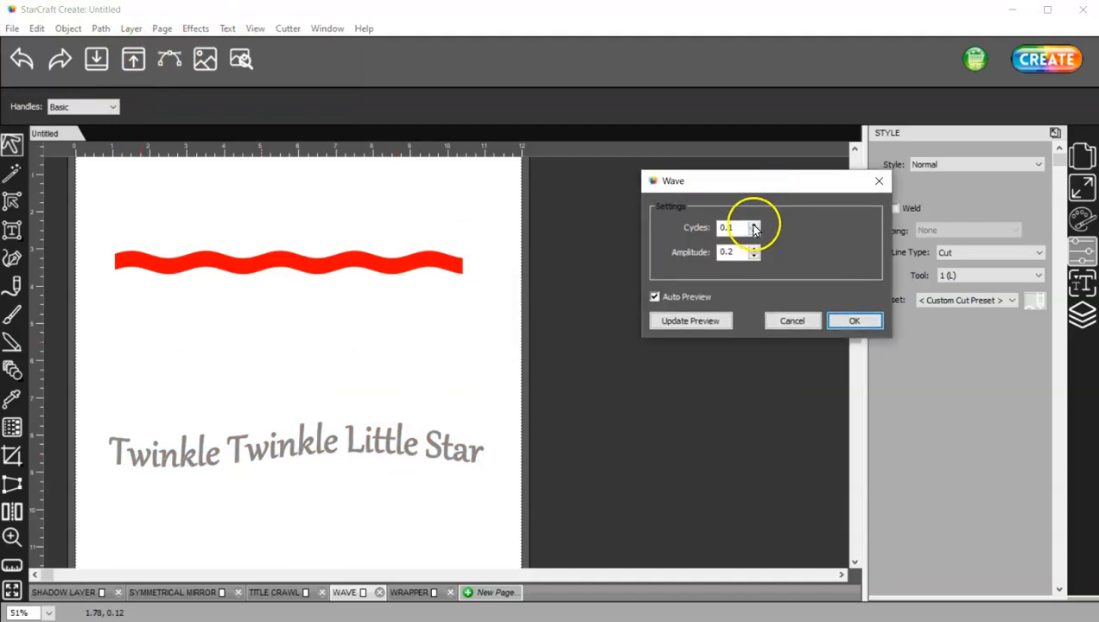
Try wave amplitudes of 0.30 and 0.40 on the text, return to 0.20 and apply the effect
left_click(753, 248)
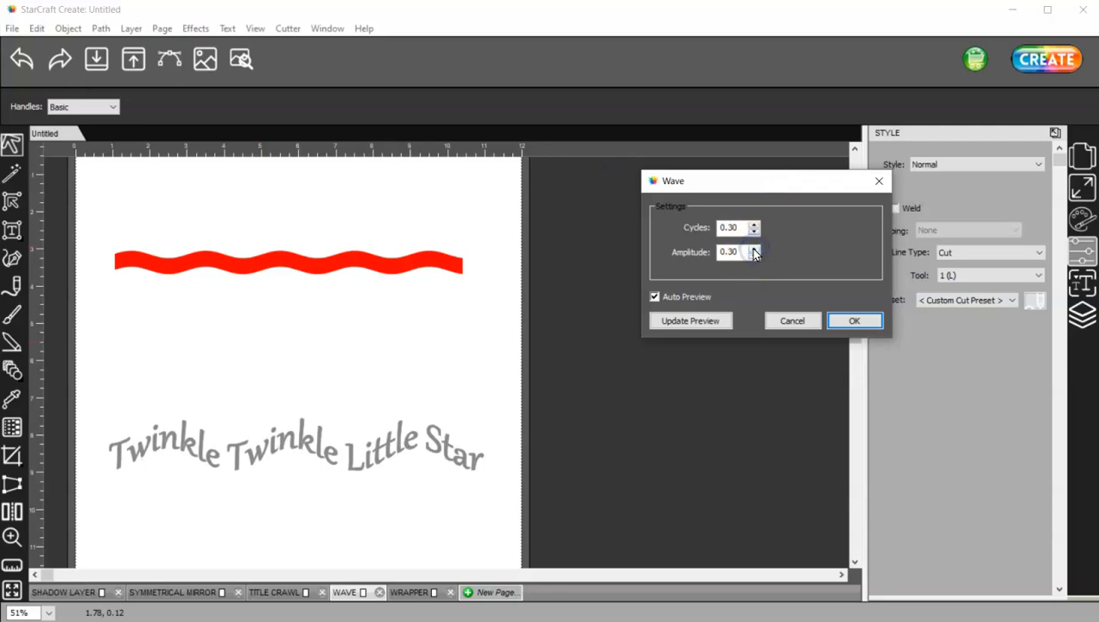
left_click(753, 248)
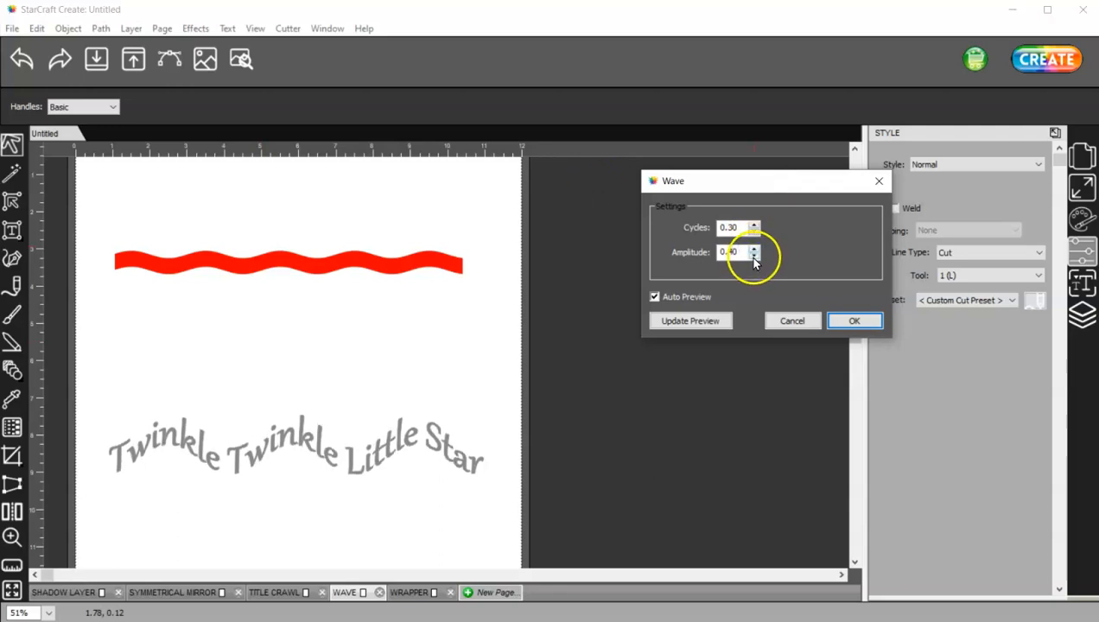
left_click(753, 256)
left_click(754, 255)
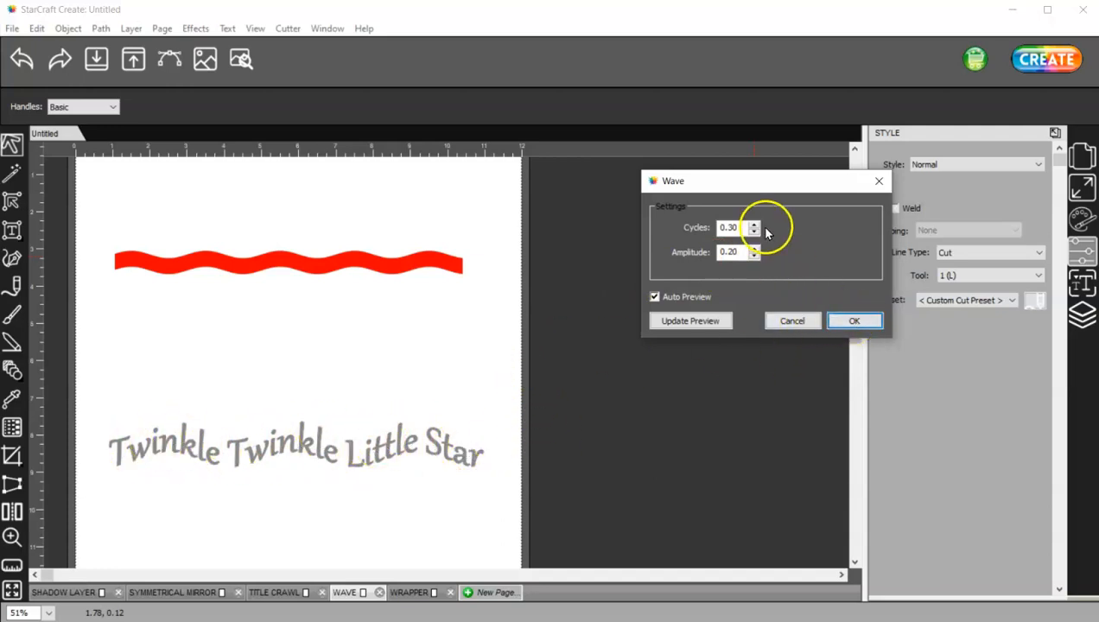
left_click(870, 319)
Select the whole Let's Create butterfly design on the WRAPPER page, move it onto the mat and deselect it
left_click_drag(507, 183, 845, 497)
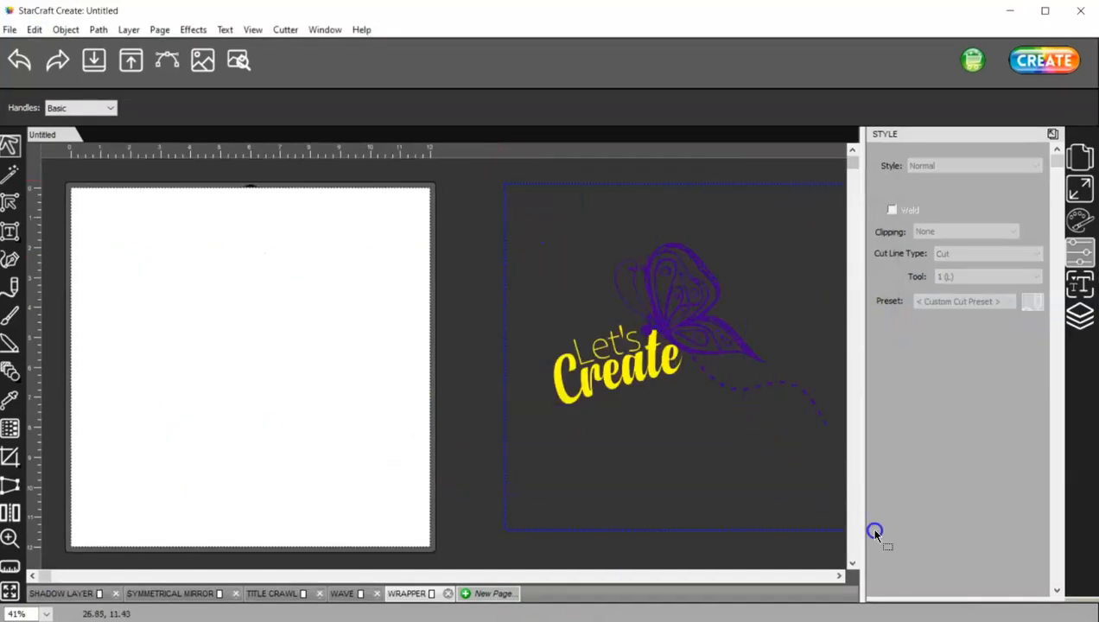
left_click_drag(874, 533, 874, 530)
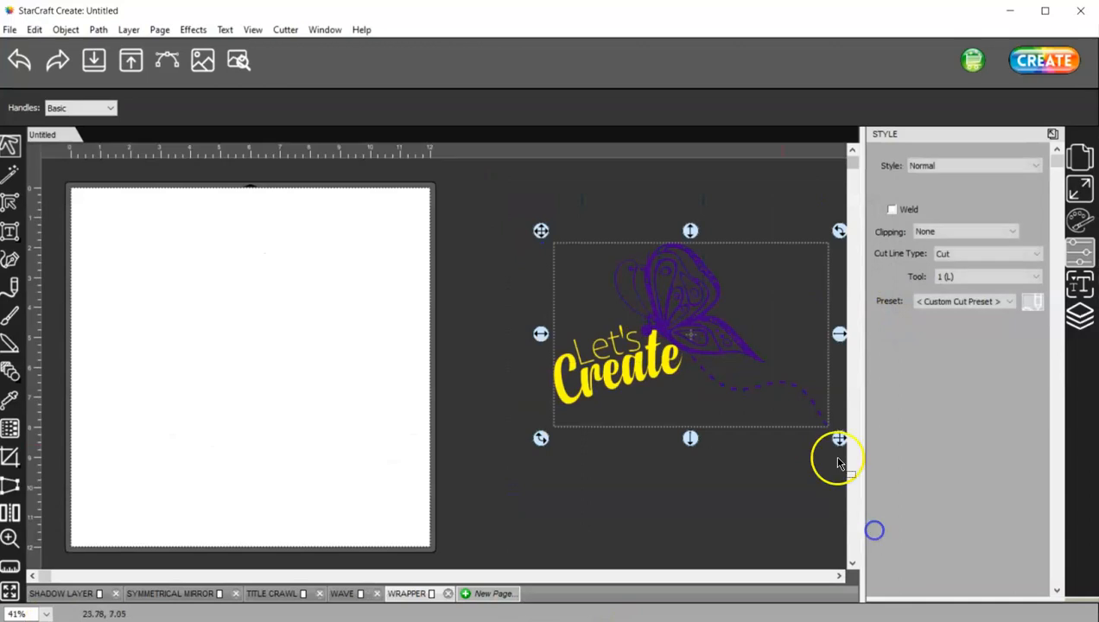
left_click_drag(707, 321, 270, 312)
left_click(194, 34)
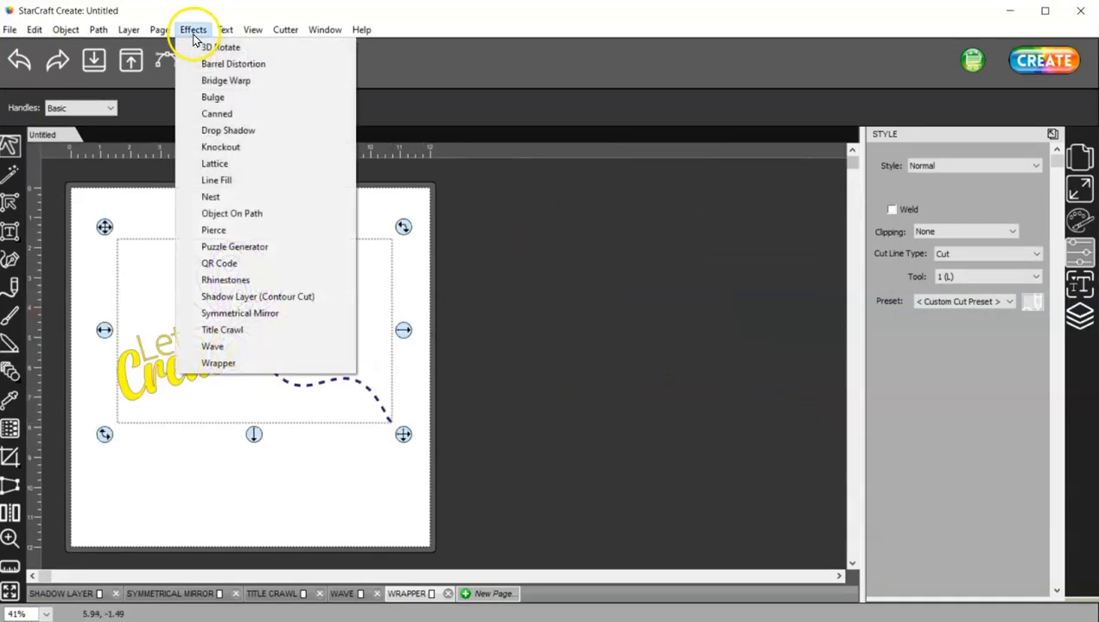
left_click(302, 490)
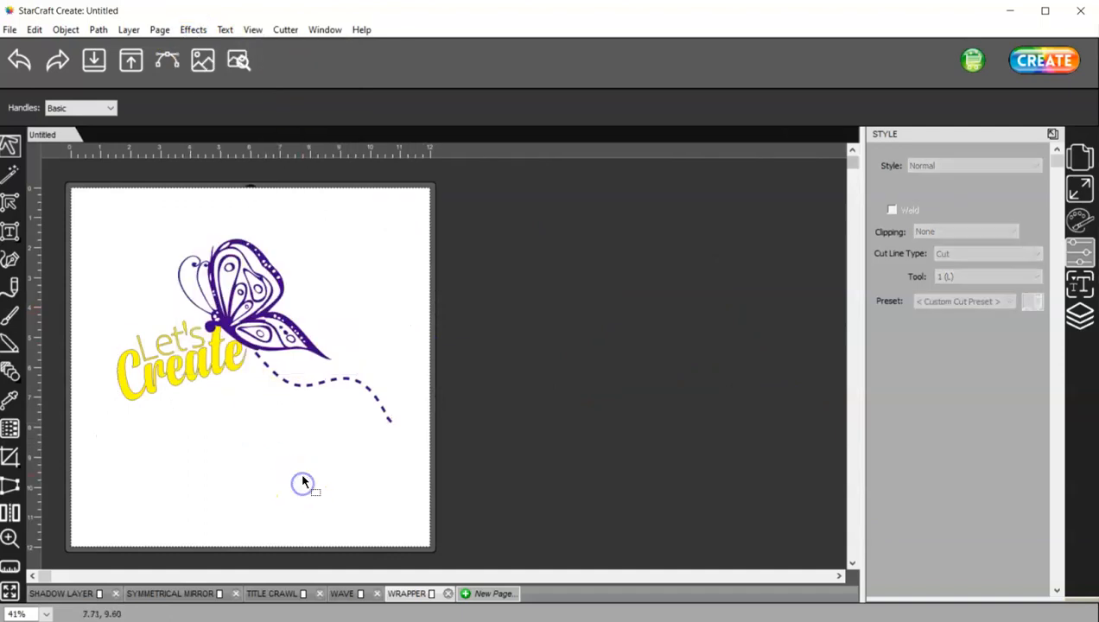
Rotate the Let's Create lettering by about 13 degrees so it sits level and move it slightly up beside the butterfly
left_click(213, 357)
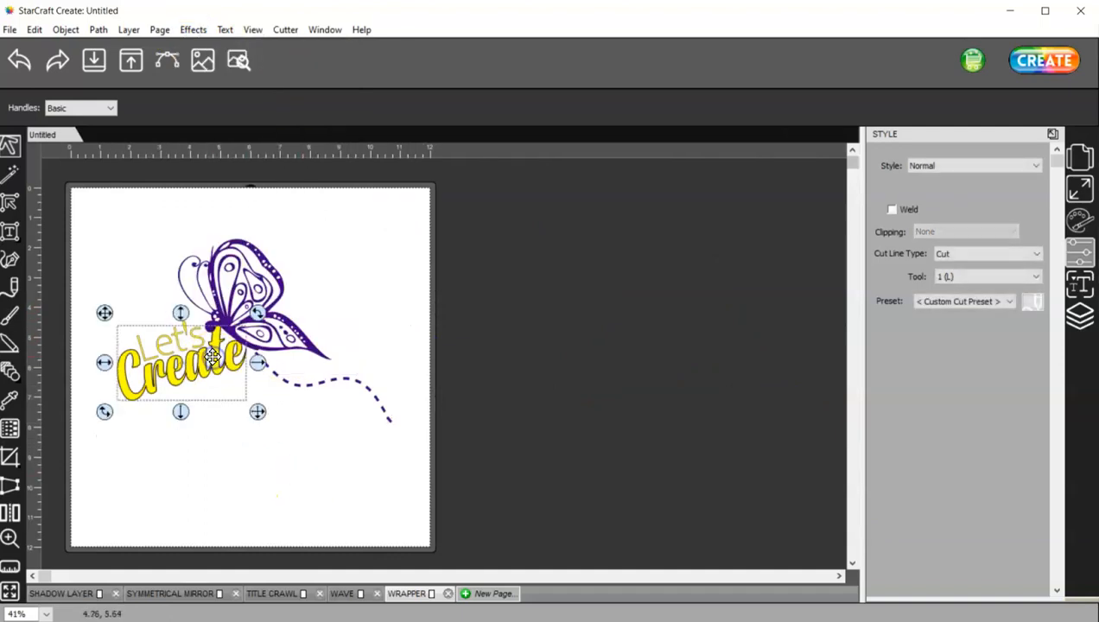
left_click_drag(273, 432, 97, 307)
left_click_drag(294, 322, 288, 336)
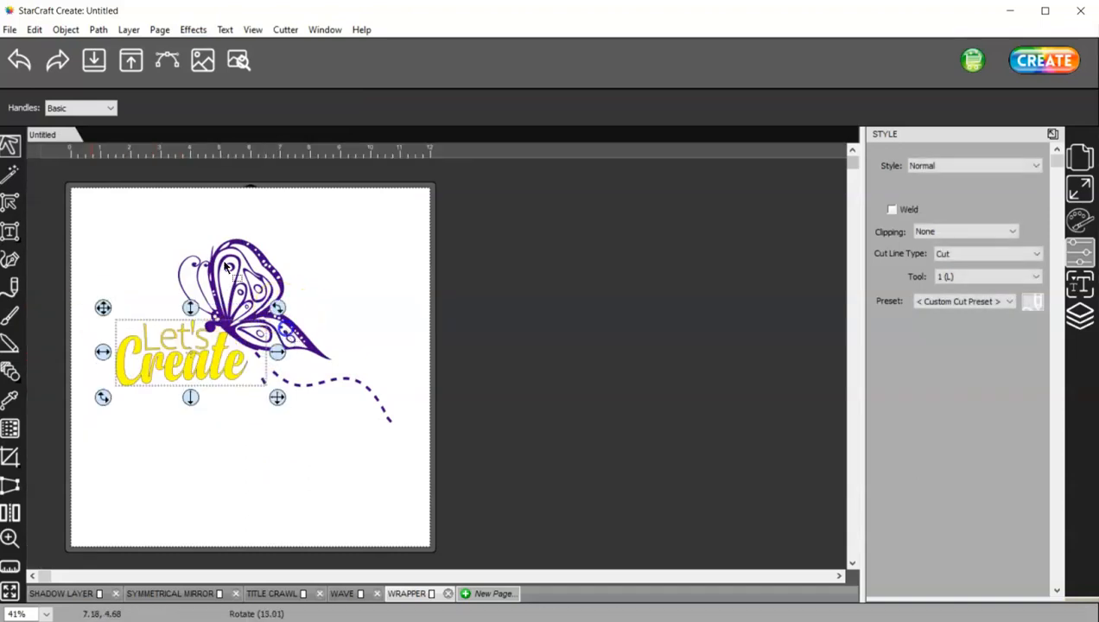
left_click(278, 315)
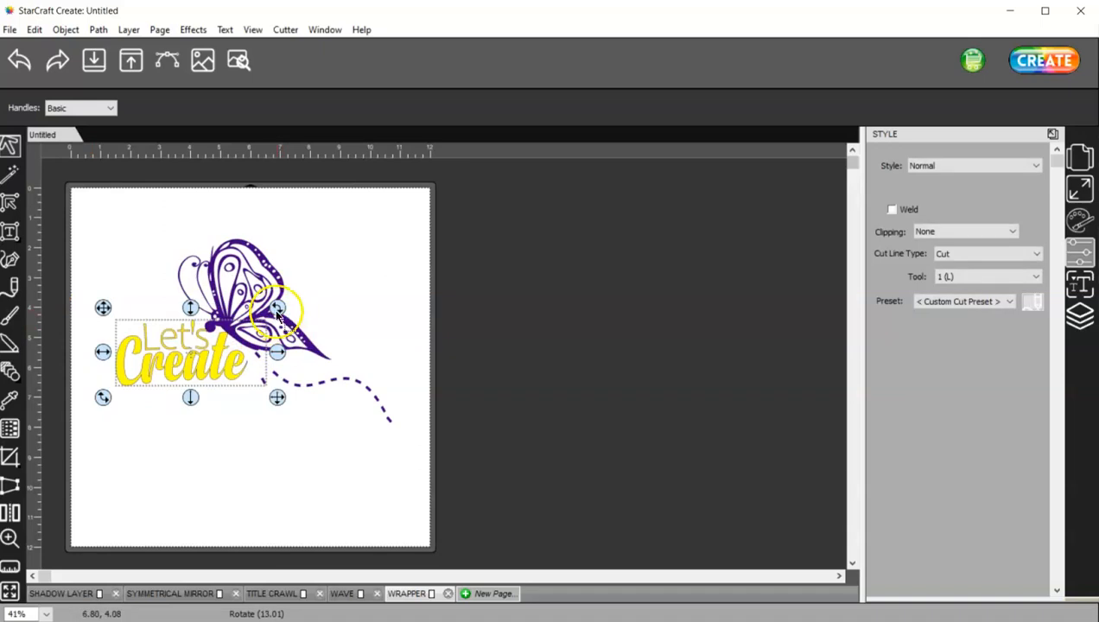
left_click_drag(193, 371, 185, 363)
Move the displaced dash back into the butterfly's dashed flight trail and deselect it
left_click(228, 427)
left_click(252, 376)
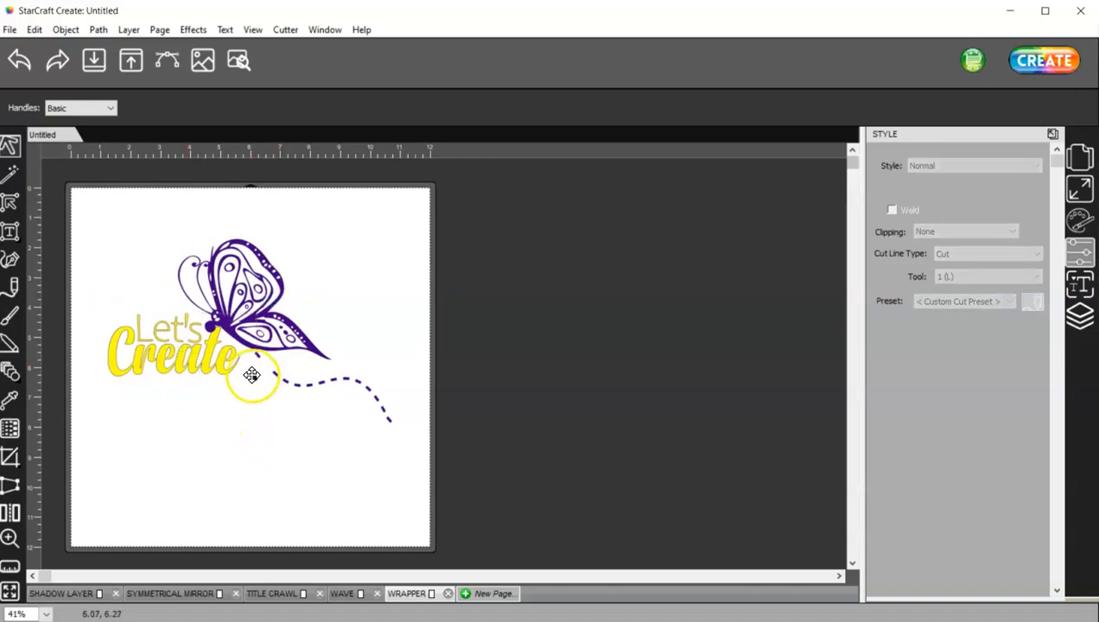
left_click(263, 419)
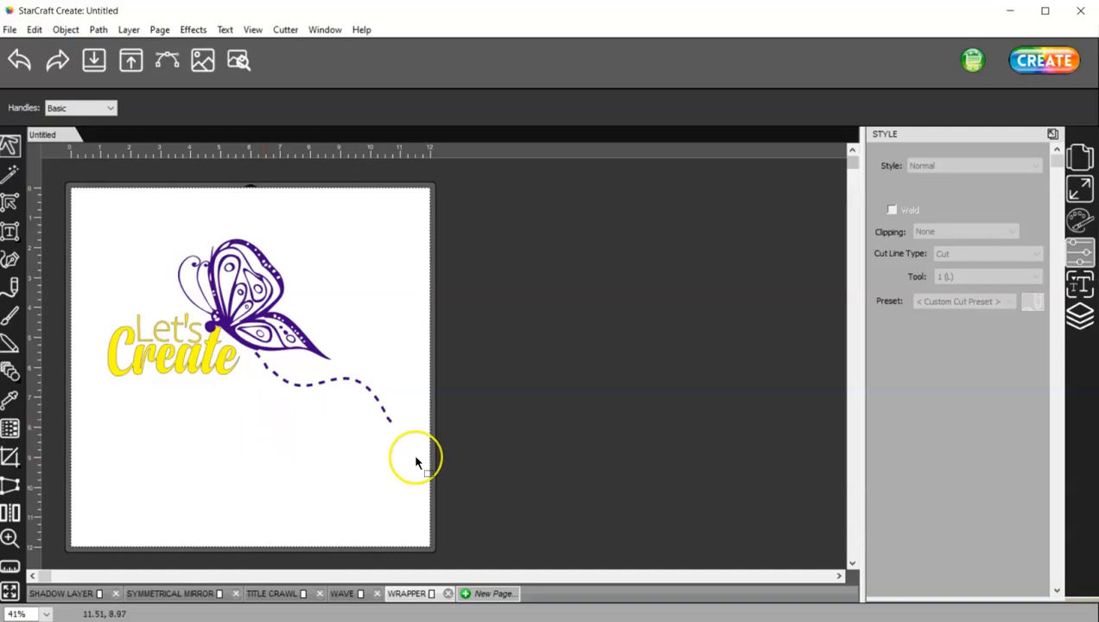
Select the whole Let's Create butterfly design, including the dashed flight trail, and group it
left_click_drag(415, 445, 76, 211)
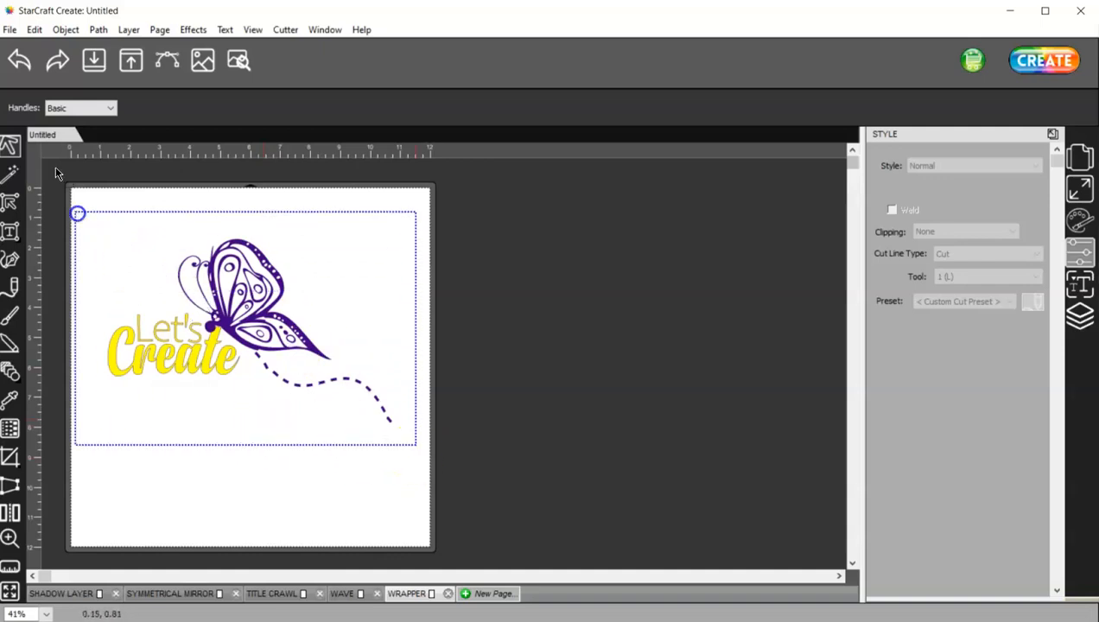
right_click(233, 295)
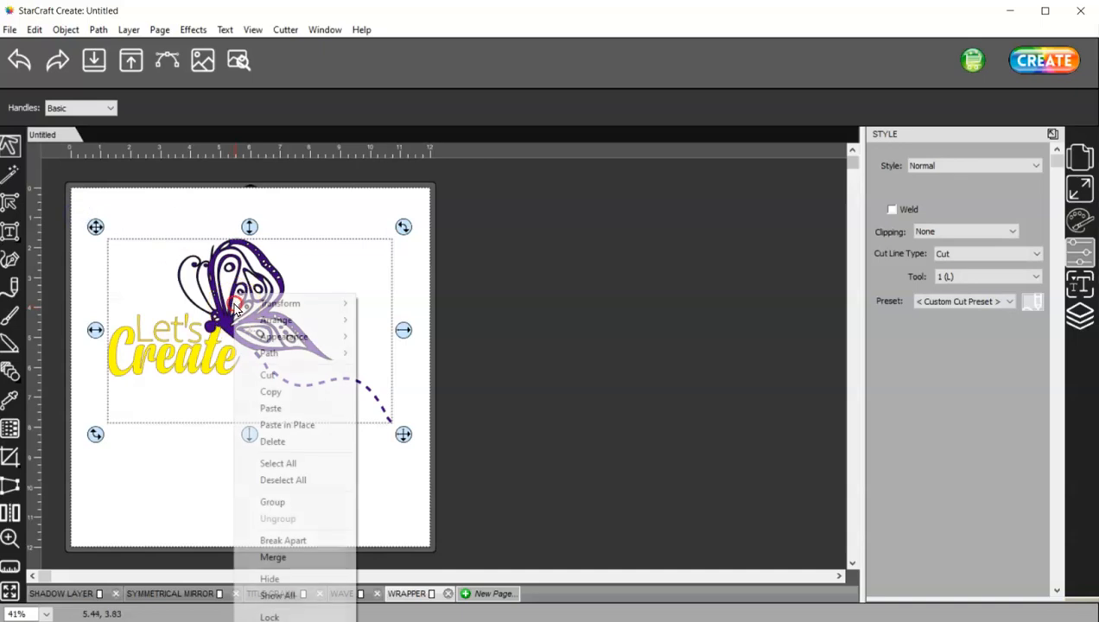
left_click(313, 503)
Start the Wrapper effect on the grouped design and move its settings dialog clear of the mat
left_click(201, 33)
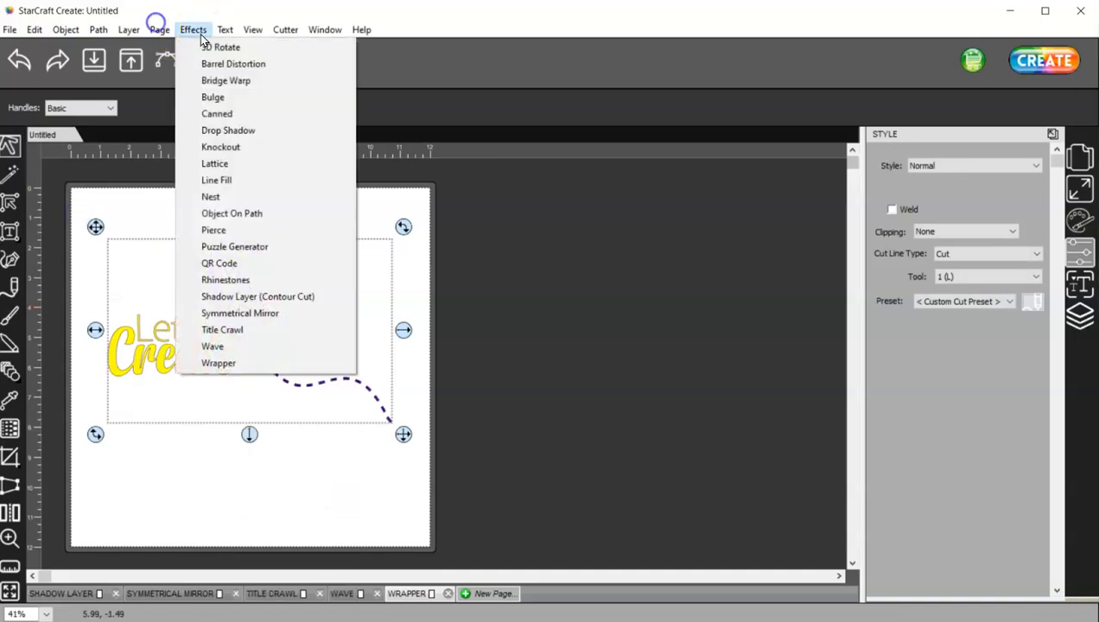
left_click(268, 366)
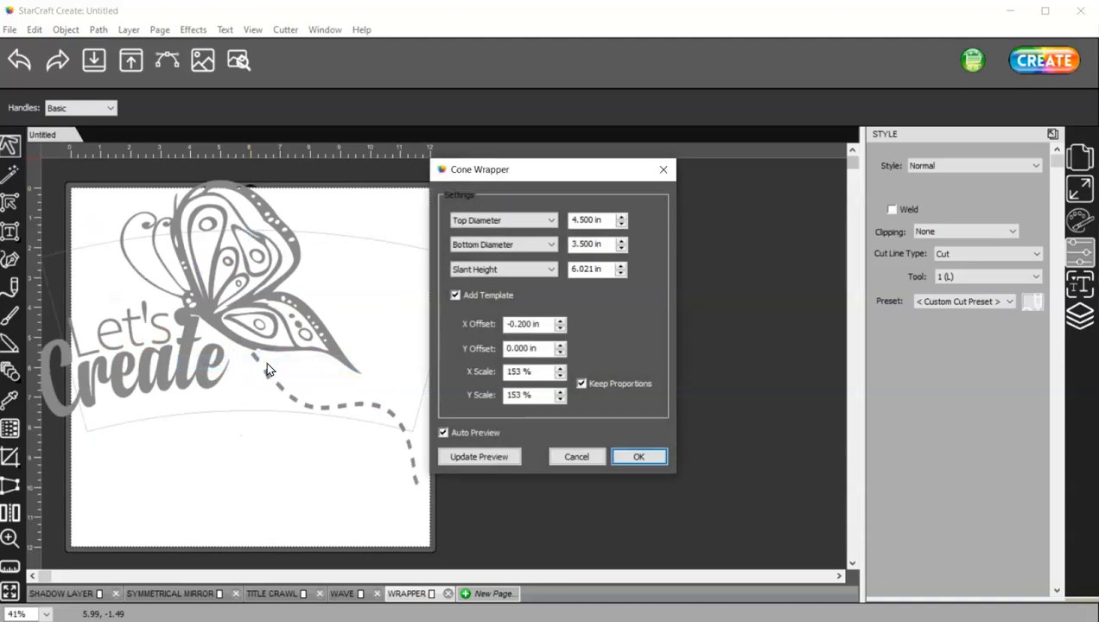
left_click_drag(537, 170, 788, 163)
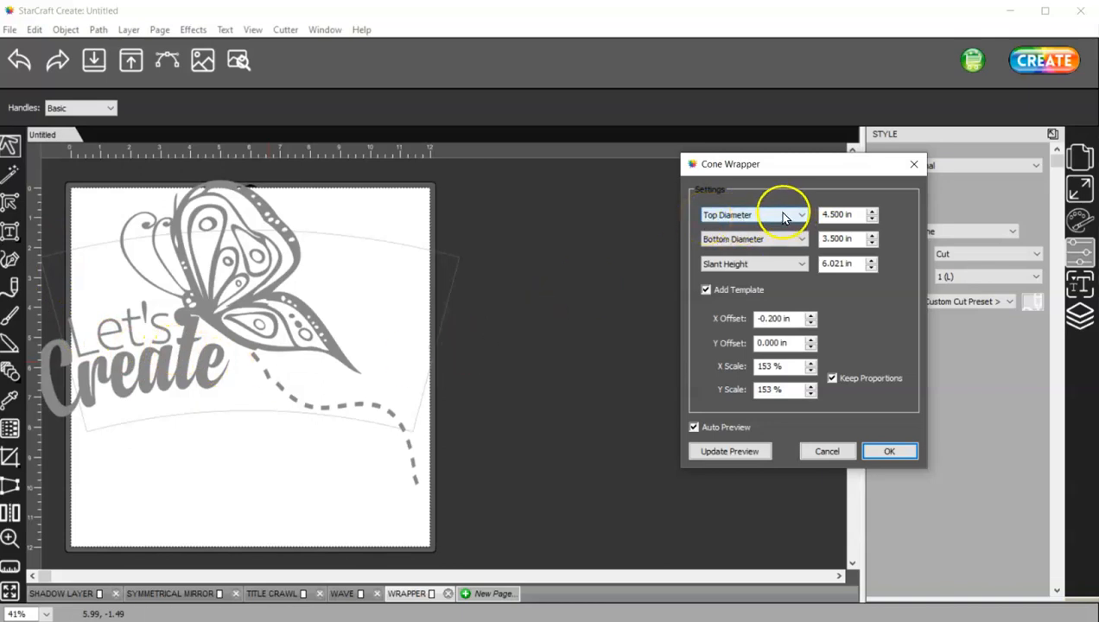
Review the top and bottom measurement choices of the cone wrapper and switch the height type to Vertical Height
left_click(783, 213)
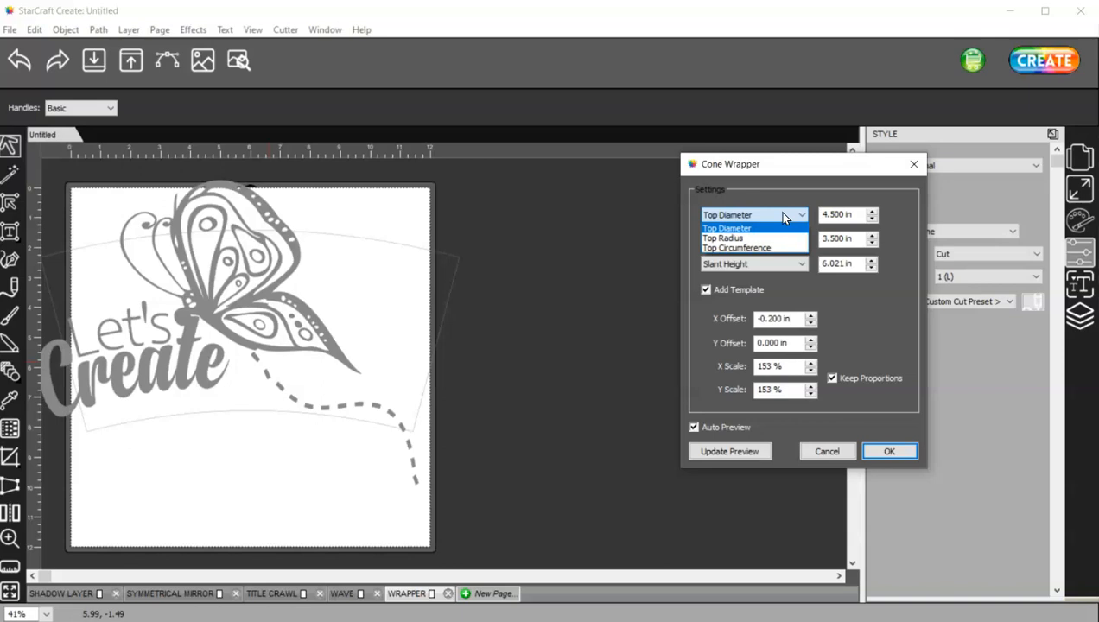
left_click(780, 214)
left_click(763, 239)
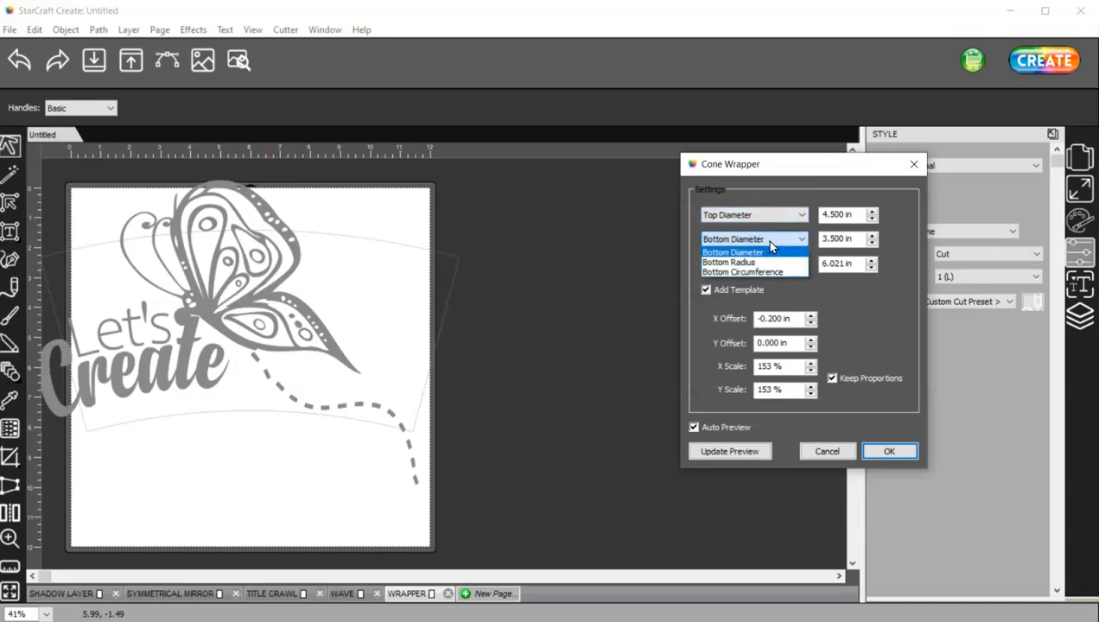
left_click(769, 248)
left_click(768, 264)
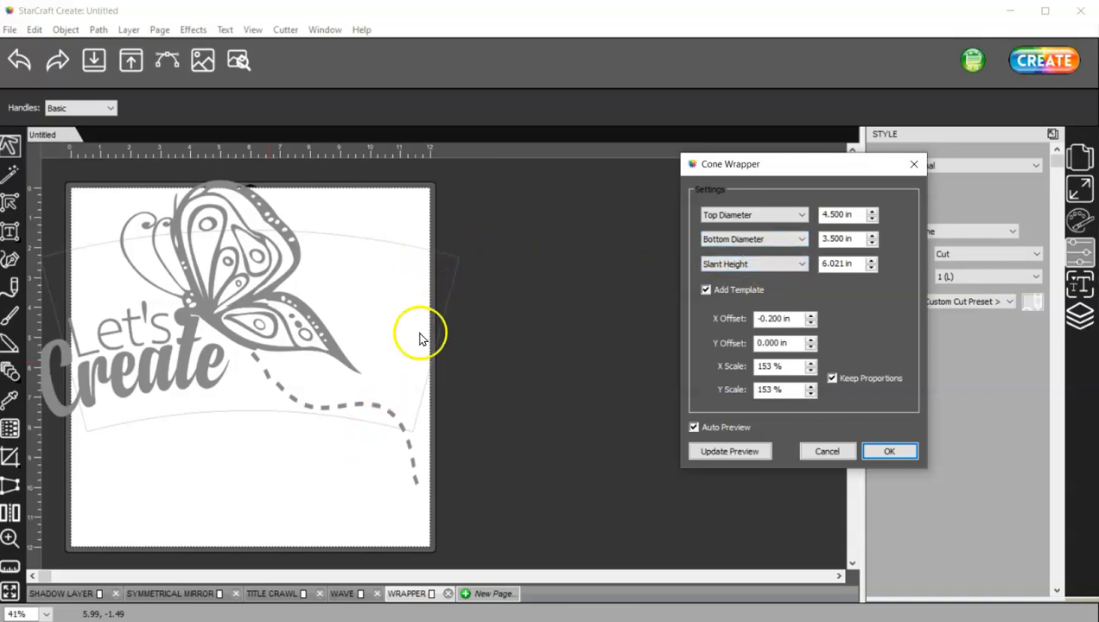
left_click(728, 265)
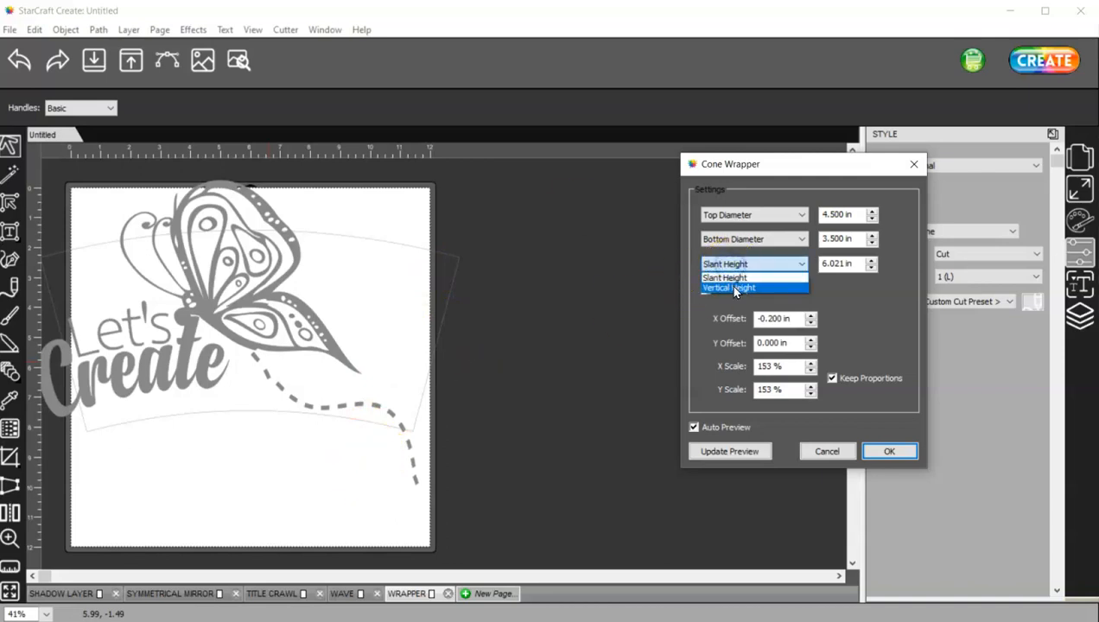
left_click(734, 288)
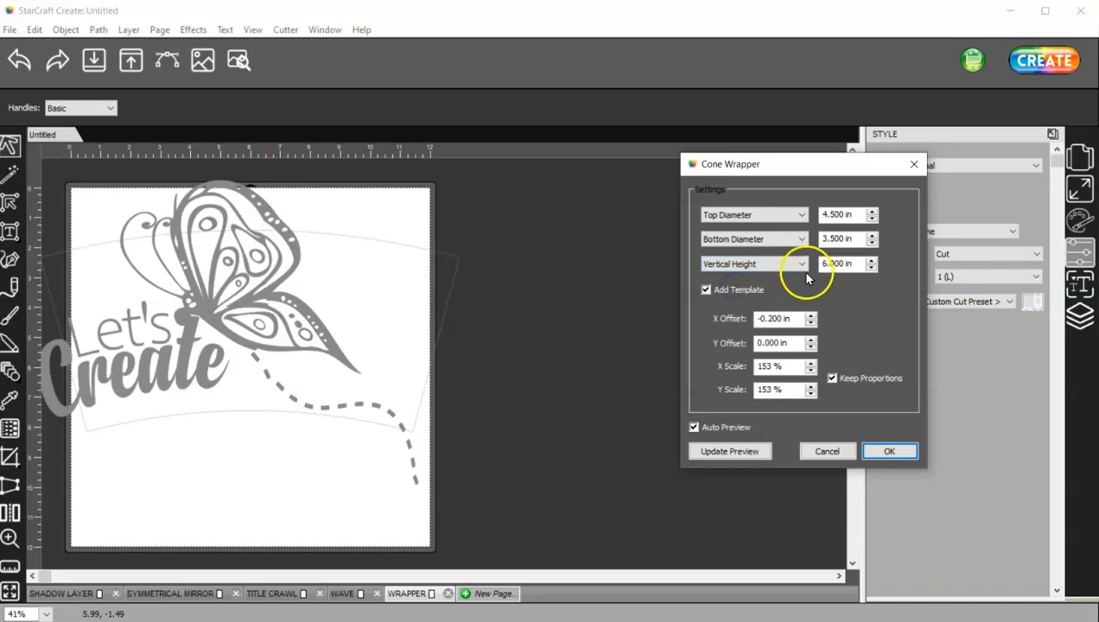
left_click(825, 216)
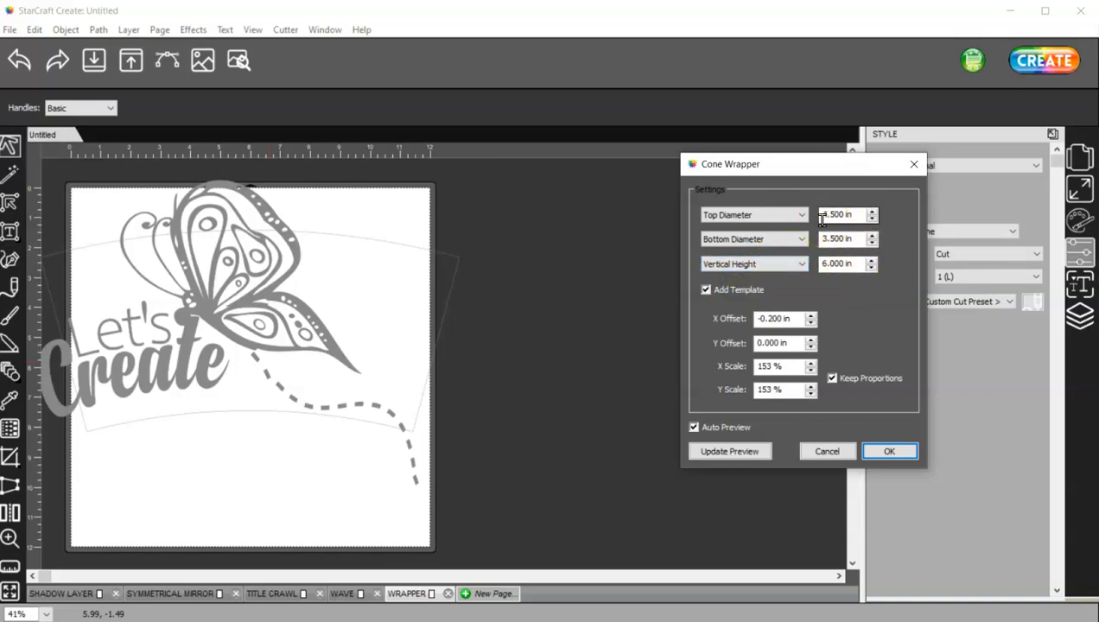
left_click(860, 218)
left_click(845, 238)
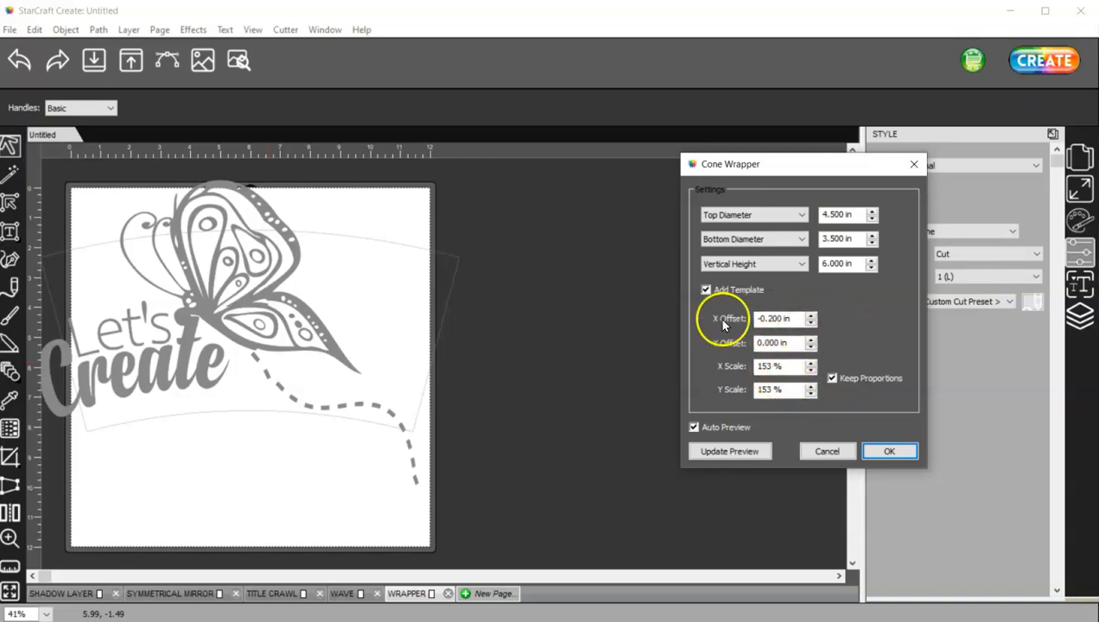
Shift the wrapped design sideways by setting the X Offset to 0.100 in
left_click(812, 317)
left_click(812, 316)
left_click(812, 316)
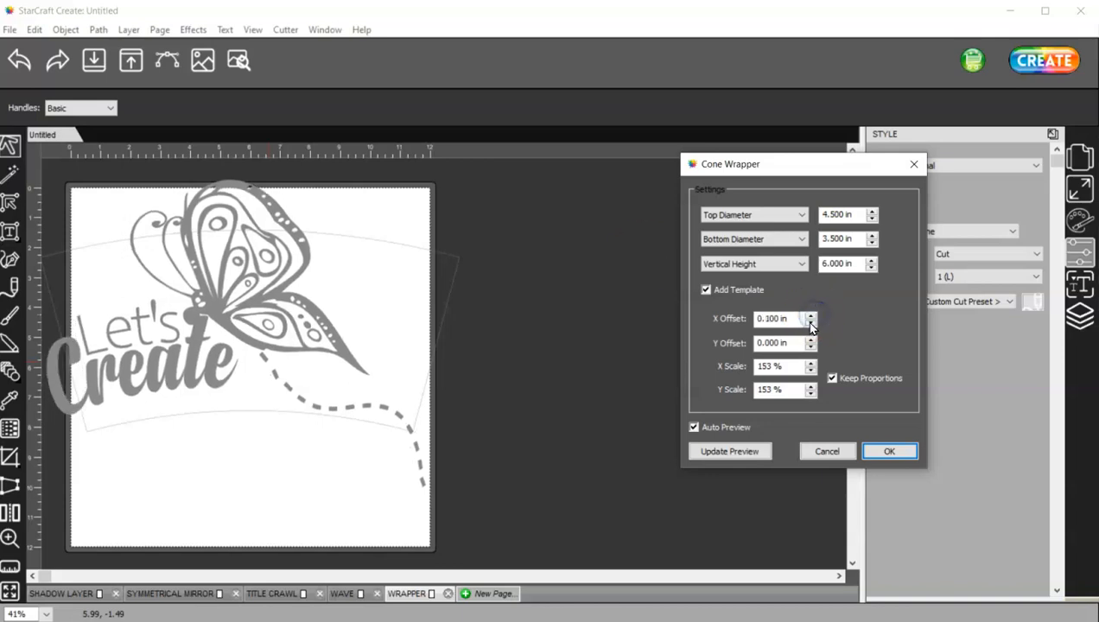
left_click(810, 322)
left_click(810, 316)
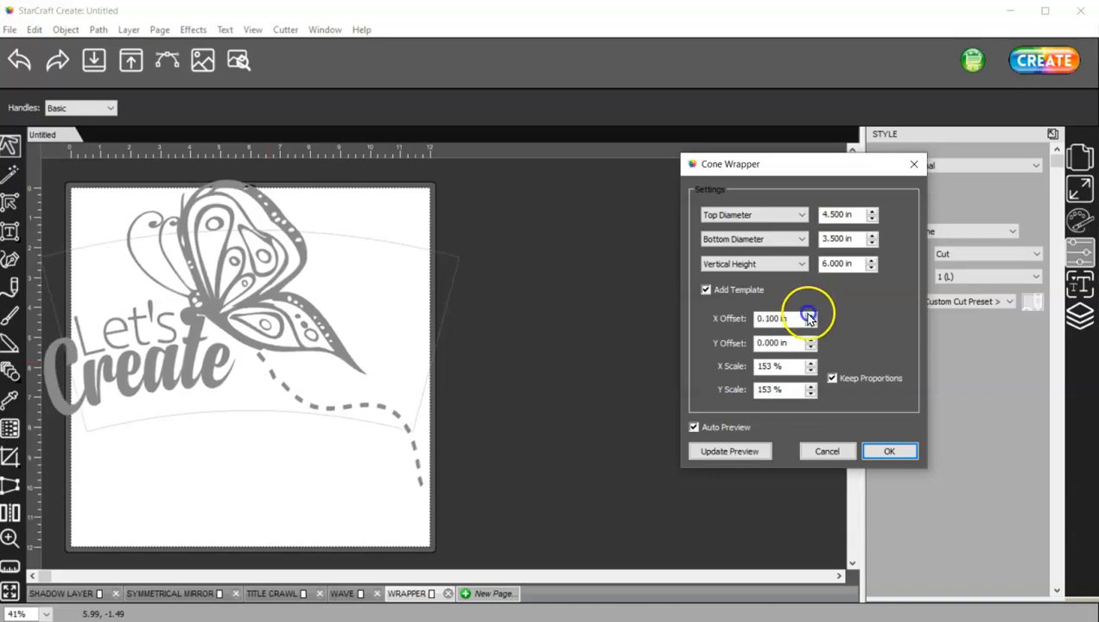
Try a Y Offset of 0.600 in to shift the wrapped design down within the cone template
left_click(810, 339)
left_click(811, 339)
left_click(810, 338)
left_click(811, 339)
left_click(810, 339)
left_click(810, 339)
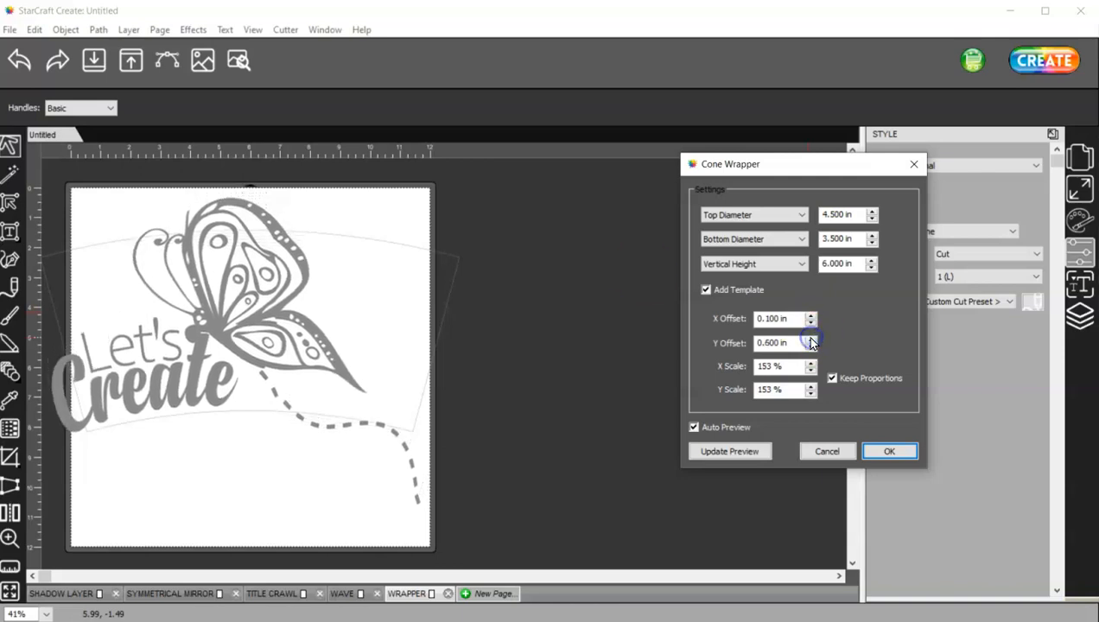
Shrink the wrapped design proportionally to 98 % in X and Y scale
left_click(810, 370)
left_click(810, 370)
left_click(811, 370)
left_click(811, 370)
left_click(811, 370)
left_click(810, 369)
left_click(810, 370)
left_click(811, 369)
left_click(810, 369)
left_click(810, 370)
left_click(811, 370)
left_click(811, 369)
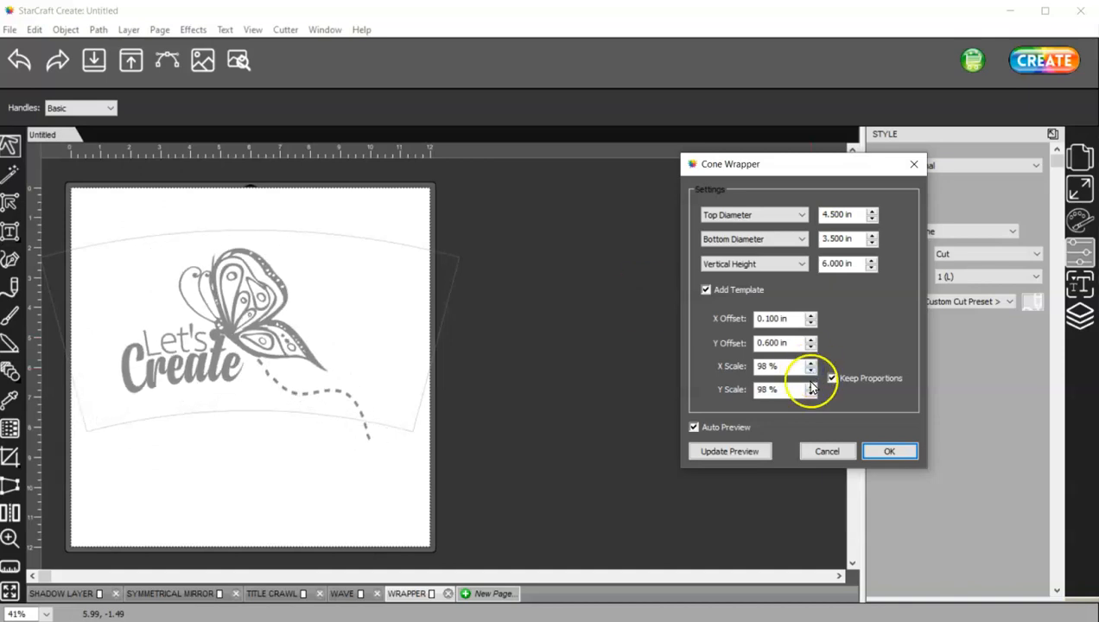
Try a Y Offset of 0.700 in, then set it to 0.000 in
left_click(811, 340)
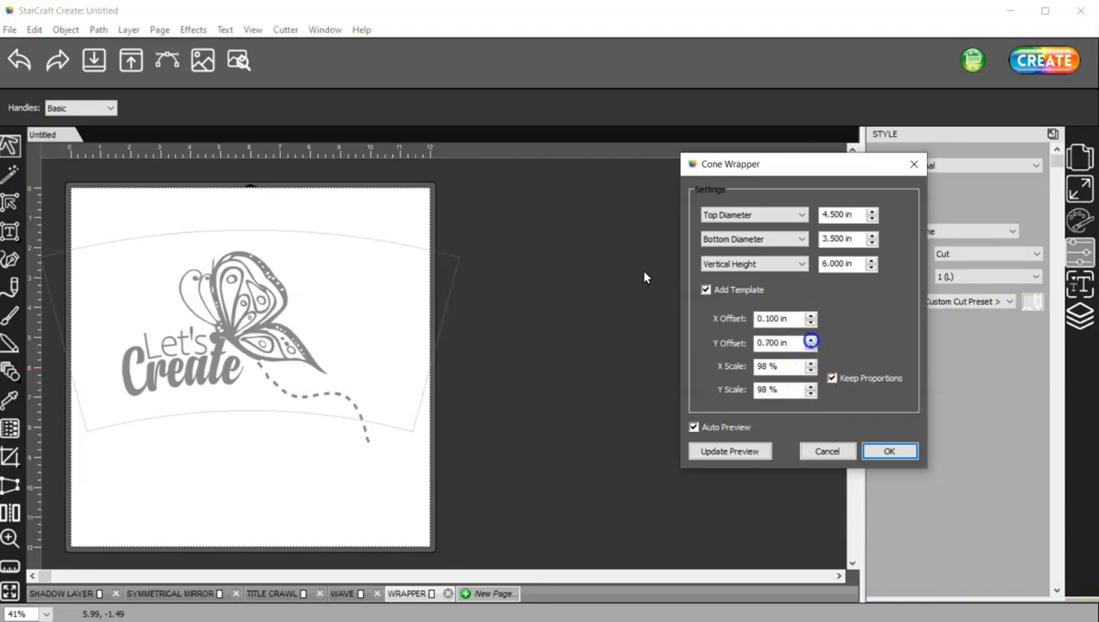
left_click(810, 348)
left_click(810, 348)
left_click(811, 348)
left_click(811, 349)
left_click(810, 348)
left_click(810, 348)
left_click(811, 348)
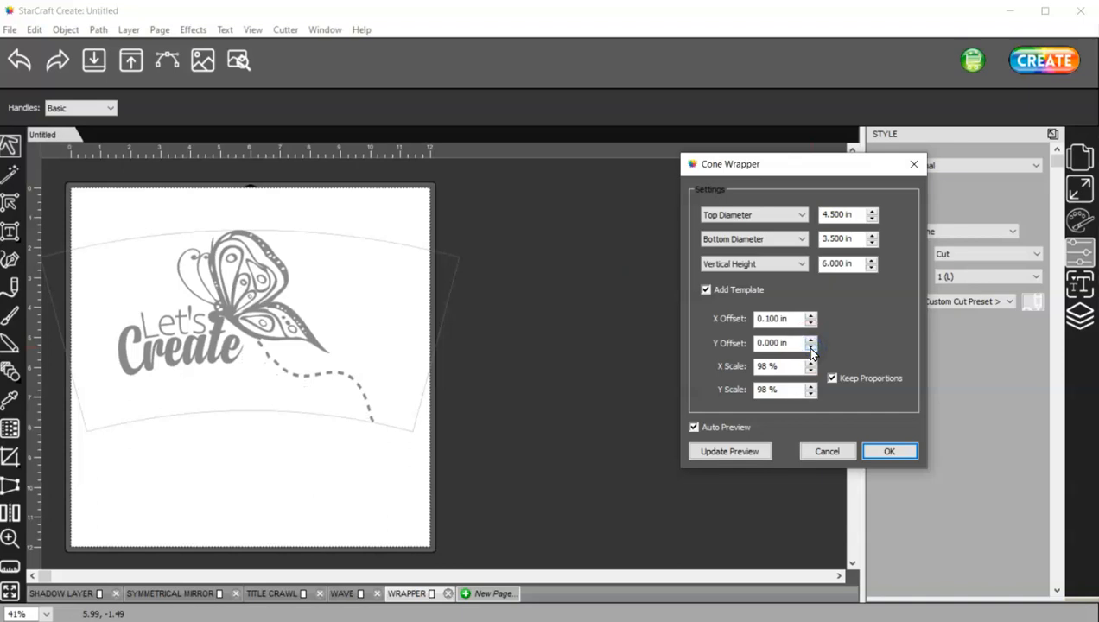
Set the X and Y scale to 93 % with Keep Proportions on and apply the wrapper effect
left_click(830, 377)
left_click(811, 372)
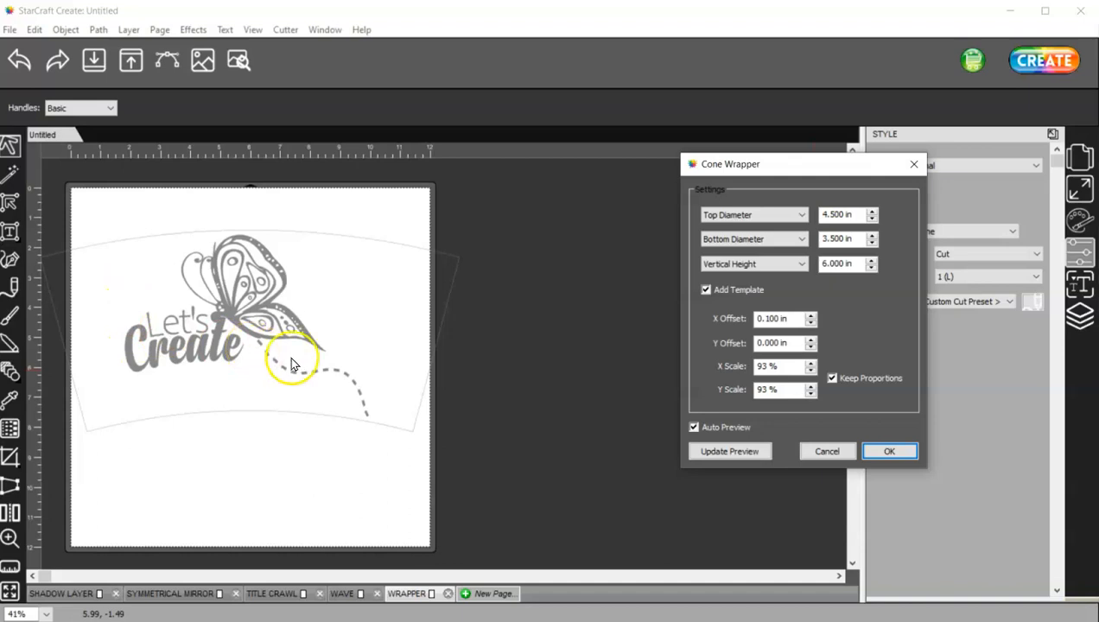
left_click(879, 451)
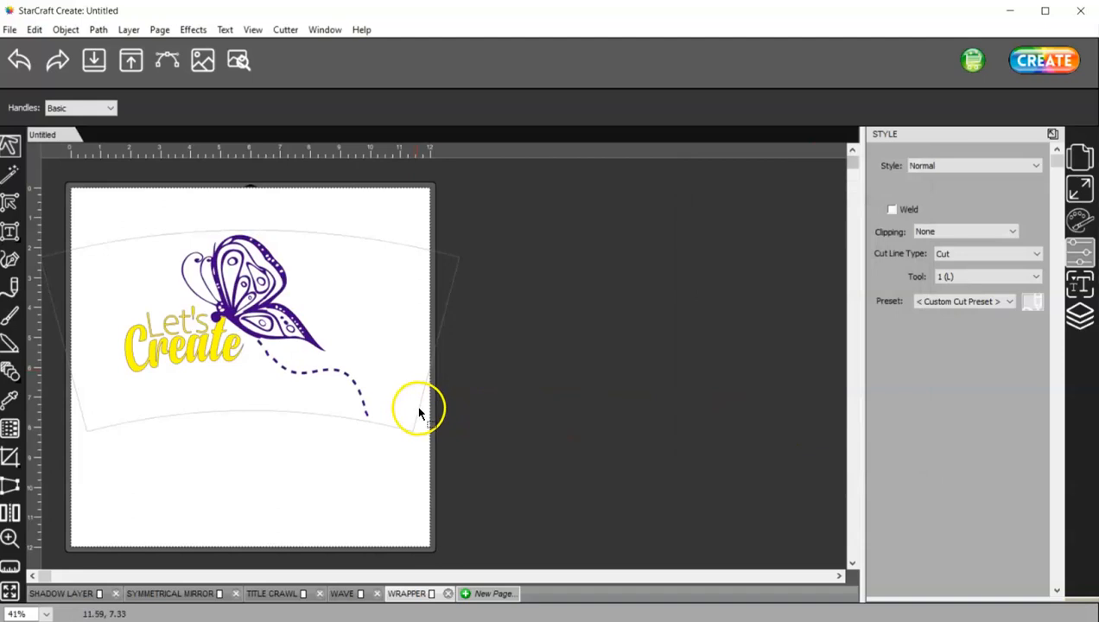
Ungroup the wrapped result and move the cone template outline away from the design, mostly off the mat
right_click(230, 318)
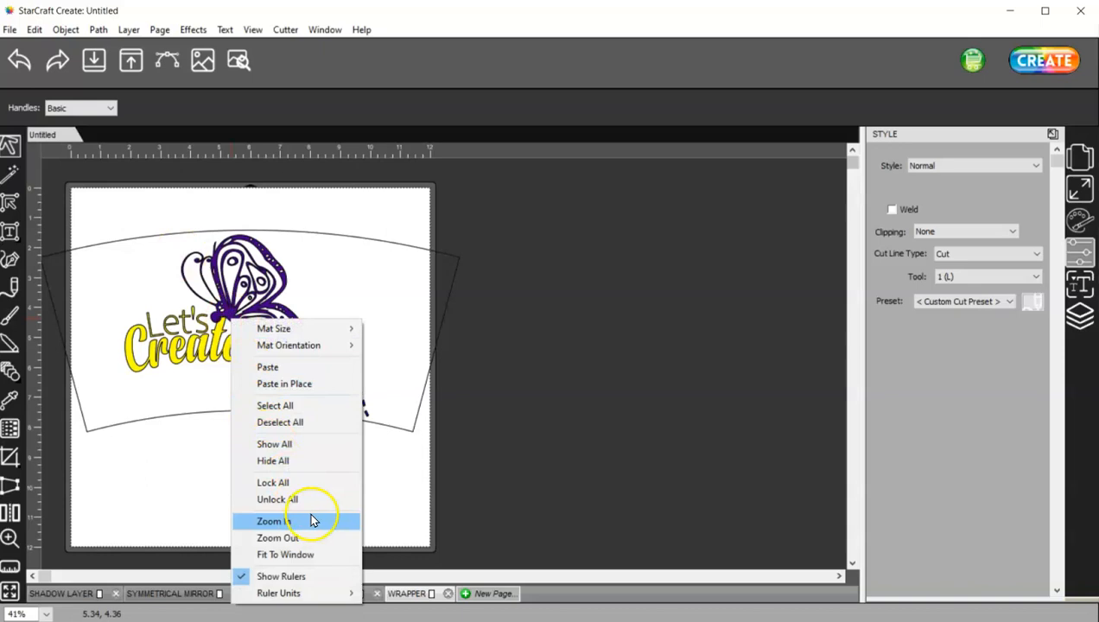
left_click(449, 462)
left_click(253, 333)
right_click(253, 333)
mouse_move(258, 358)
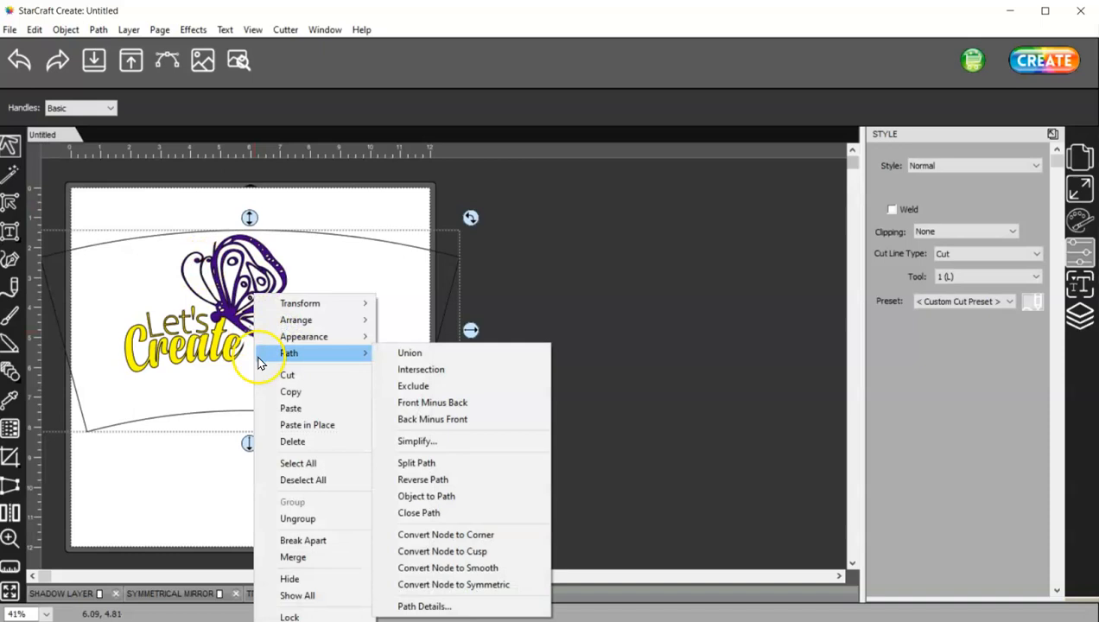
left_click(295, 518)
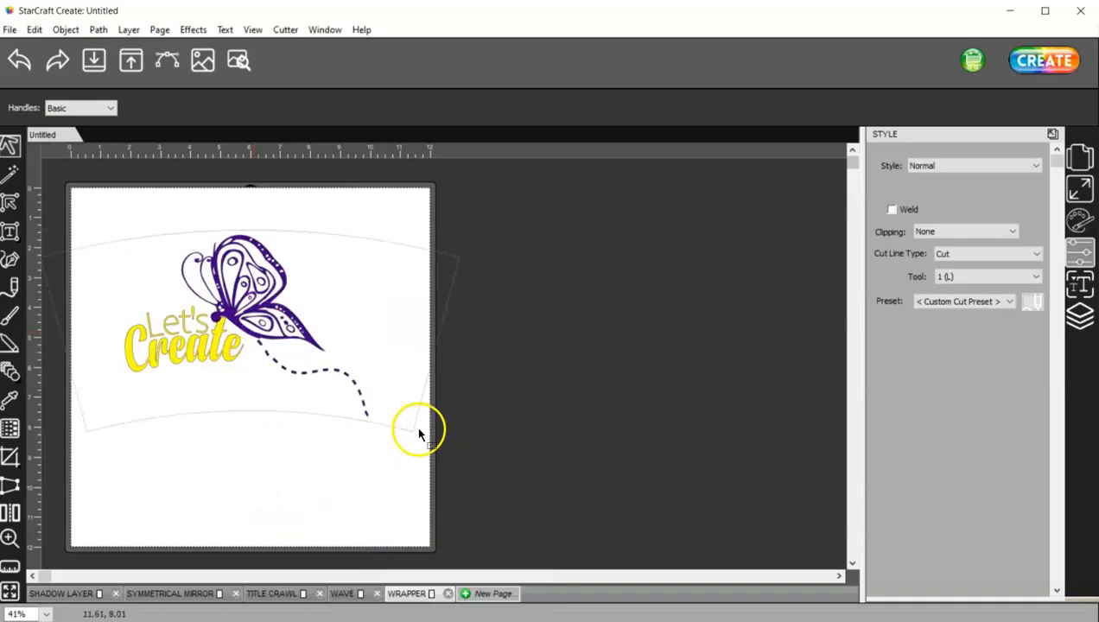
left_click_drag(412, 436, 769, 449)
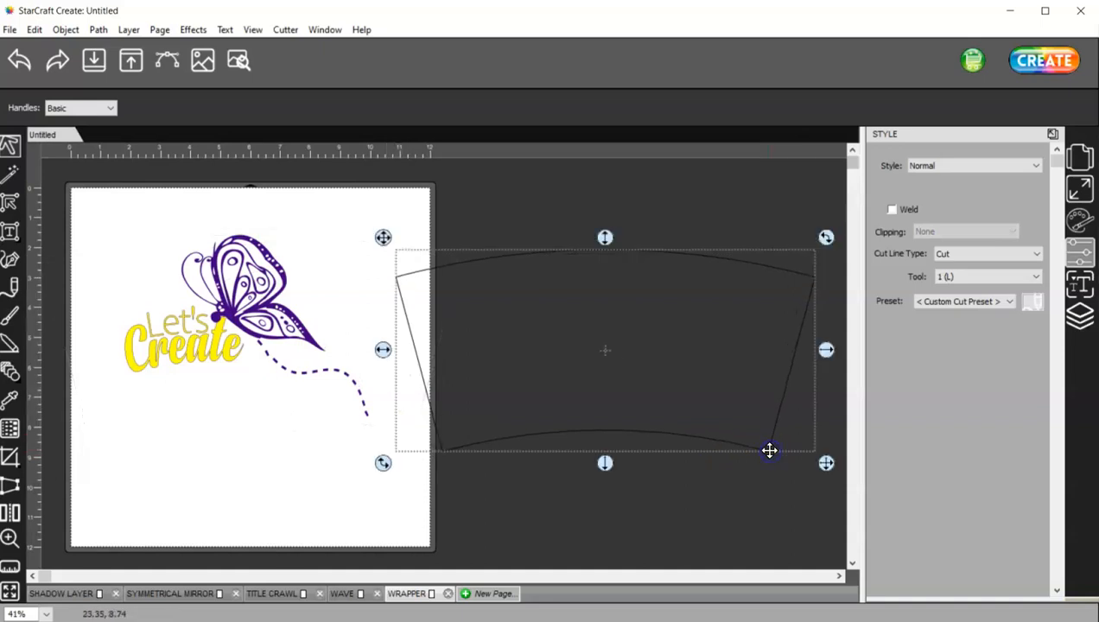
Reopen the Wrapper settings to examine the Add Template option and cancel the dialog
left_click(192, 29)
left_click(237, 363)
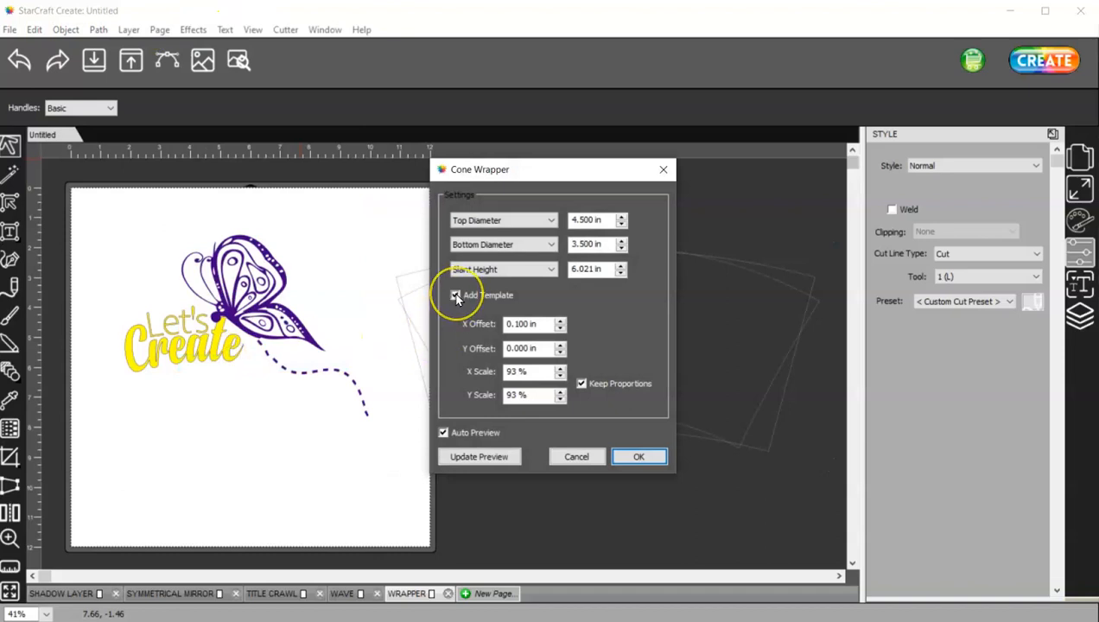
left_click(576, 456)
Delete the cone template outline
left_click(396, 314)
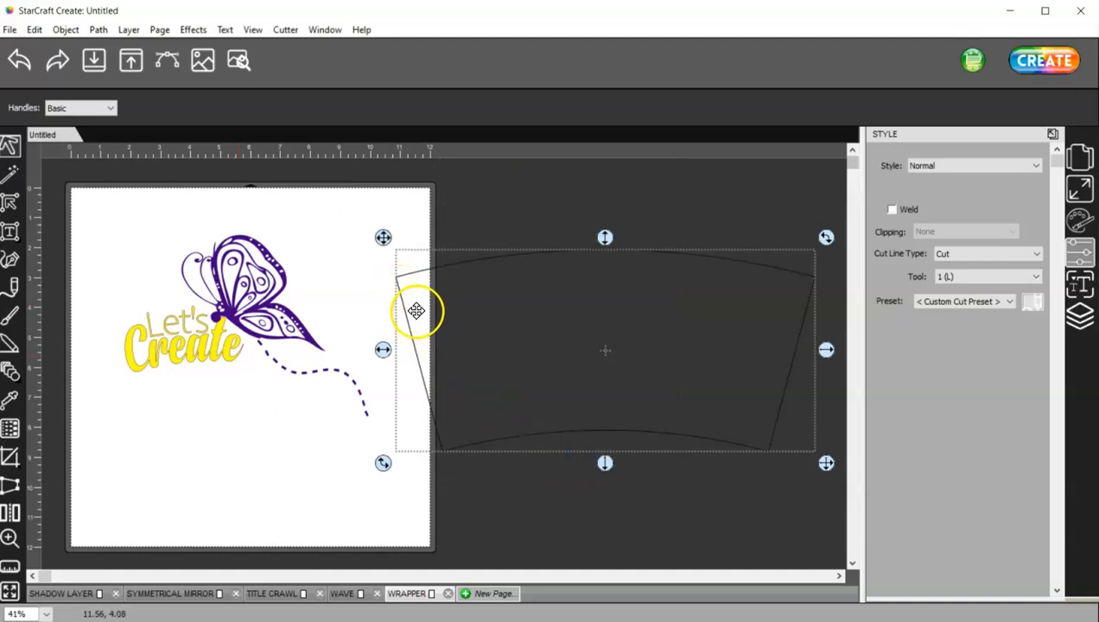
key("Delete")
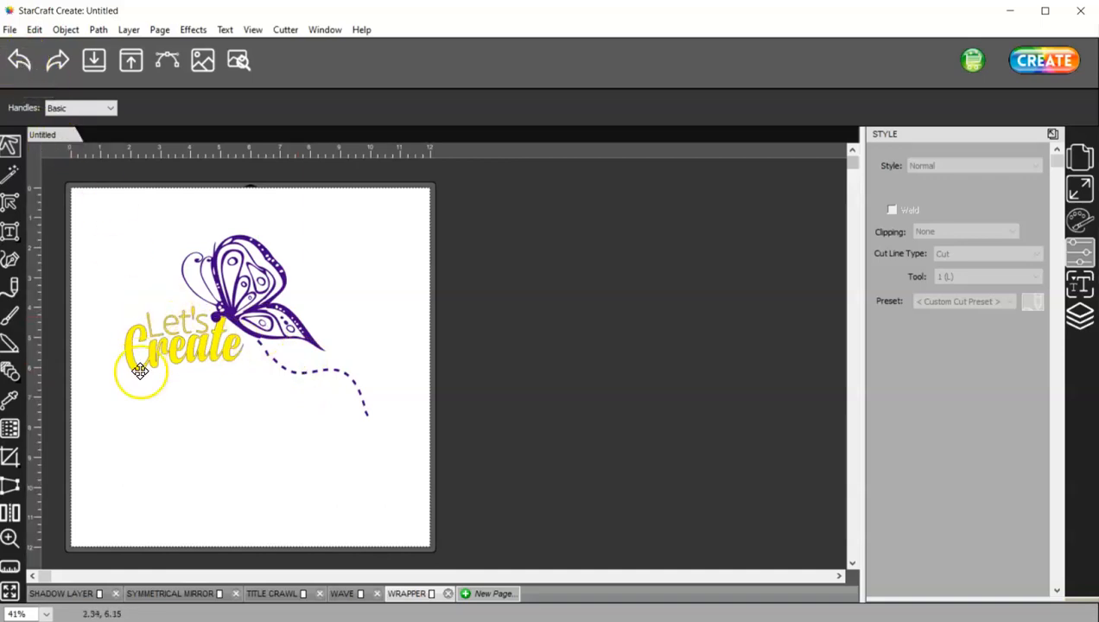
Undo the template's deletion and move, the ungrouping and the wrapper effect, back to the grouped flat design
left_click(24, 59)
left_click(19, 59)
left_click(19, 59)
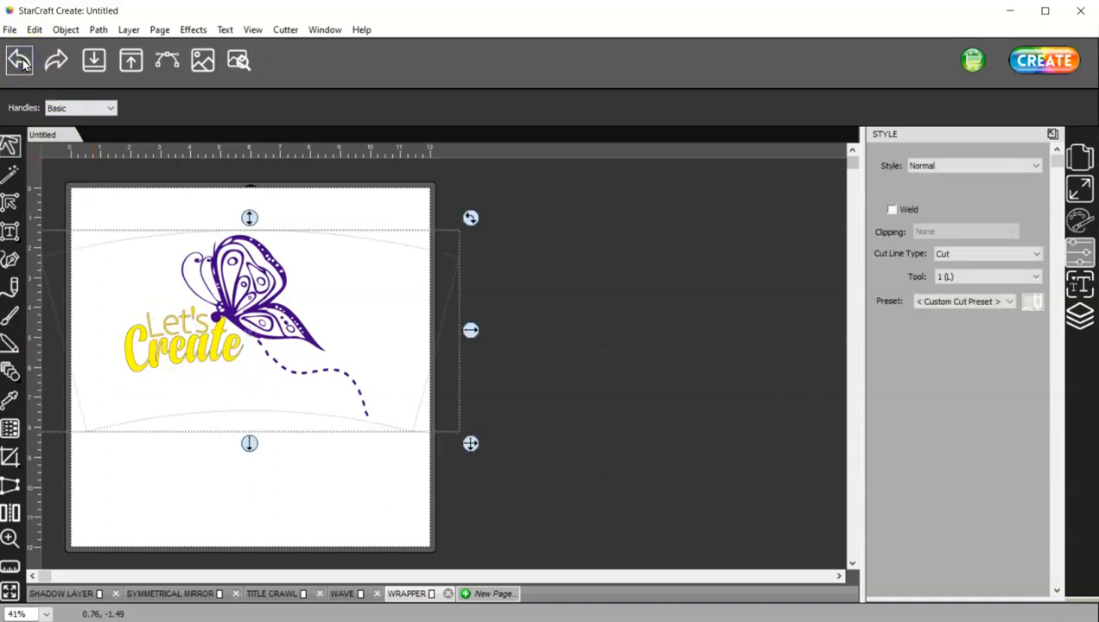
left_click(15, 57)
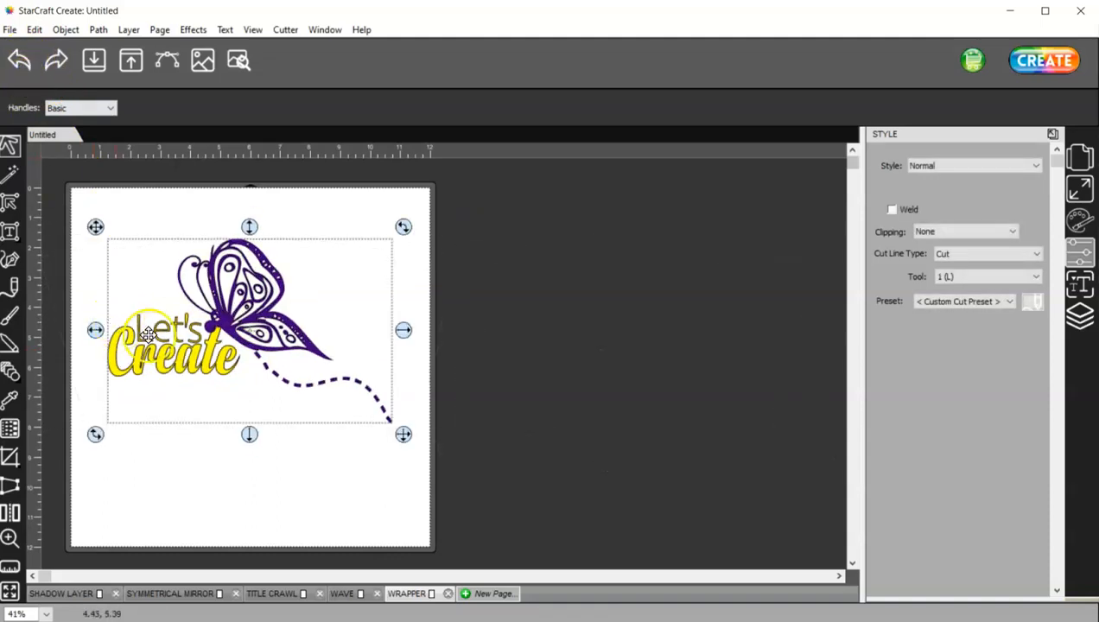
Redo the wrapper effect to compare it with the flat design, and undo it again
left_click(56, 60)
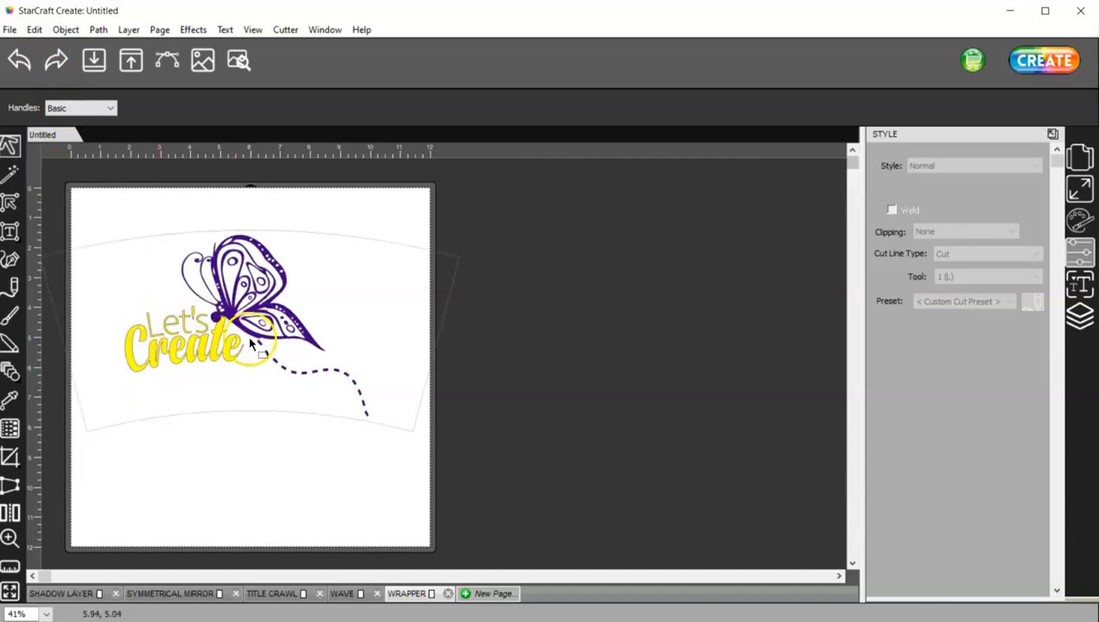
left_click(20, 60)
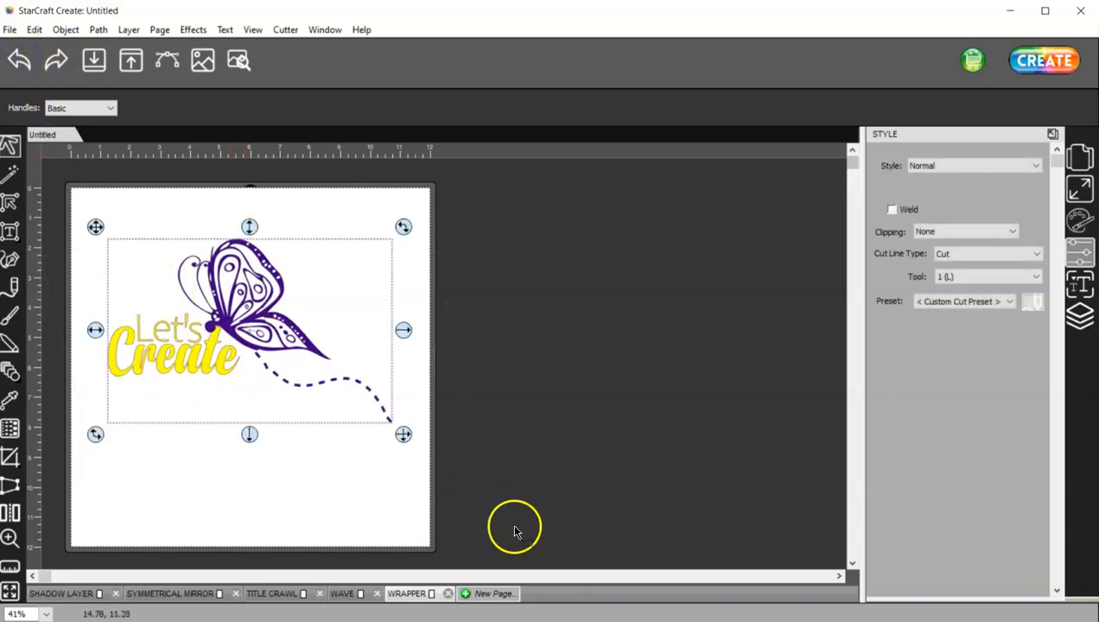